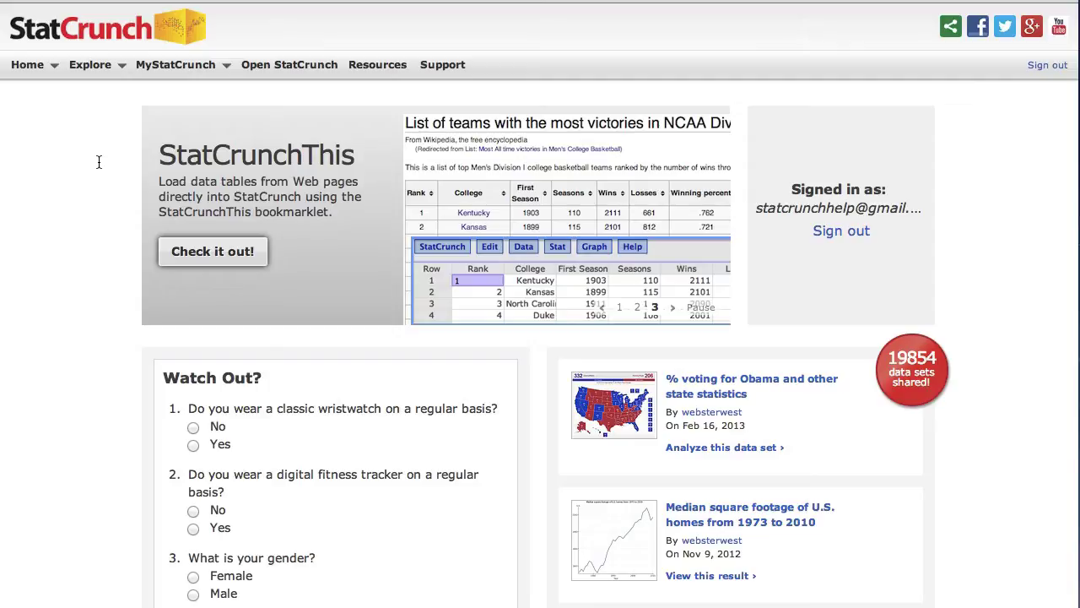
Step: From MyStatCrunch's empty My Surveys list, start creating a new survey
{"action": "left_click", "coordinate": [229, 66]}
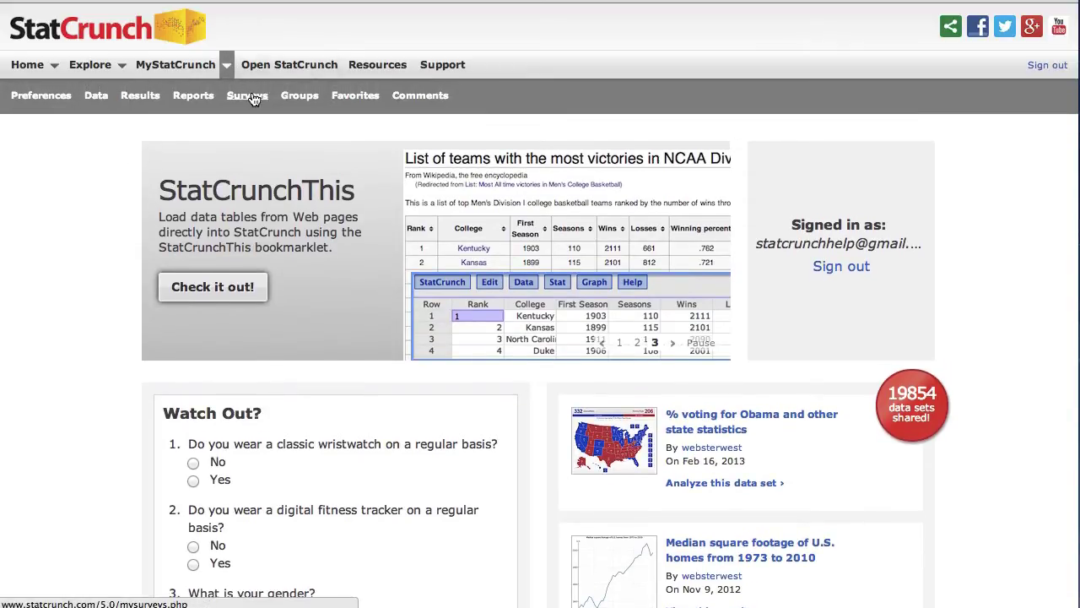
{"action": "left_click", "coordinate": [253, 98]}
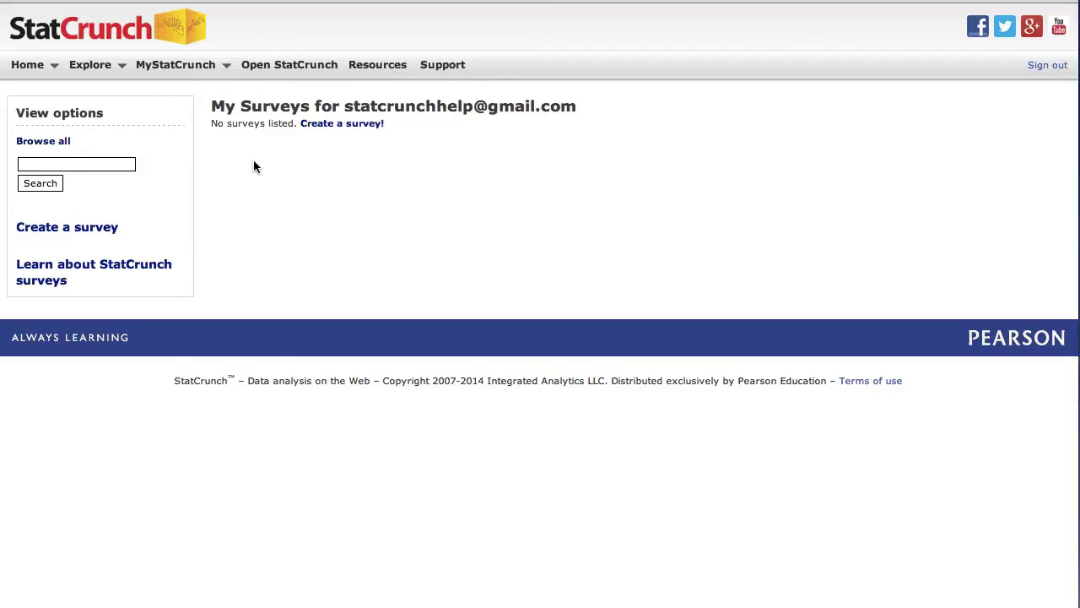
{"action": "left_click", "coordinate": [374, 129]}
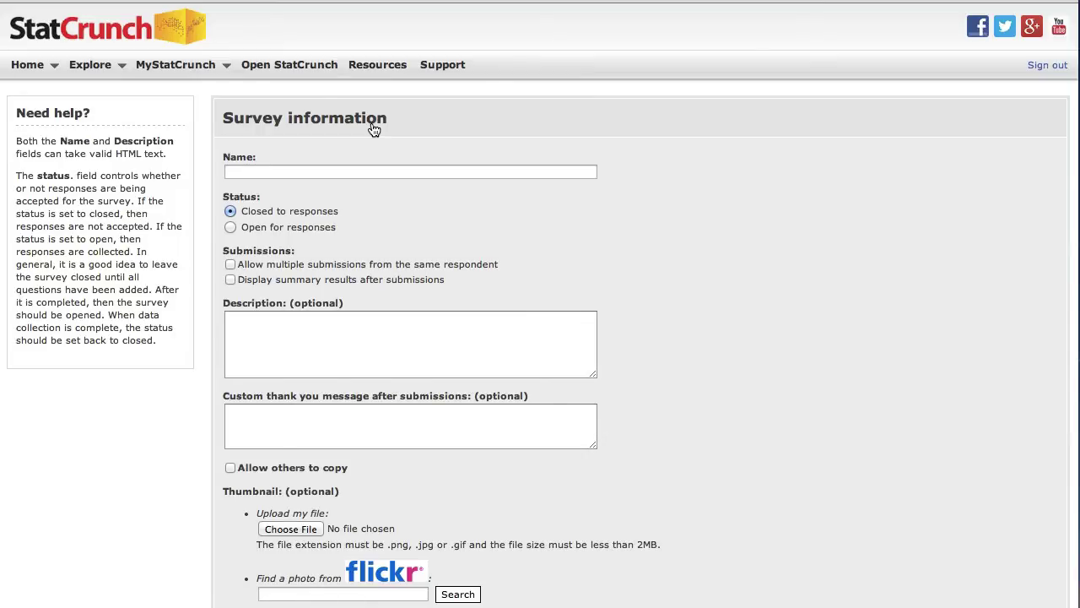
Step: Name the survey 'StatCrunch Demo Survey' and enable summary results after submissions
{"action": "left_click", "coordinate": [323, 174]}
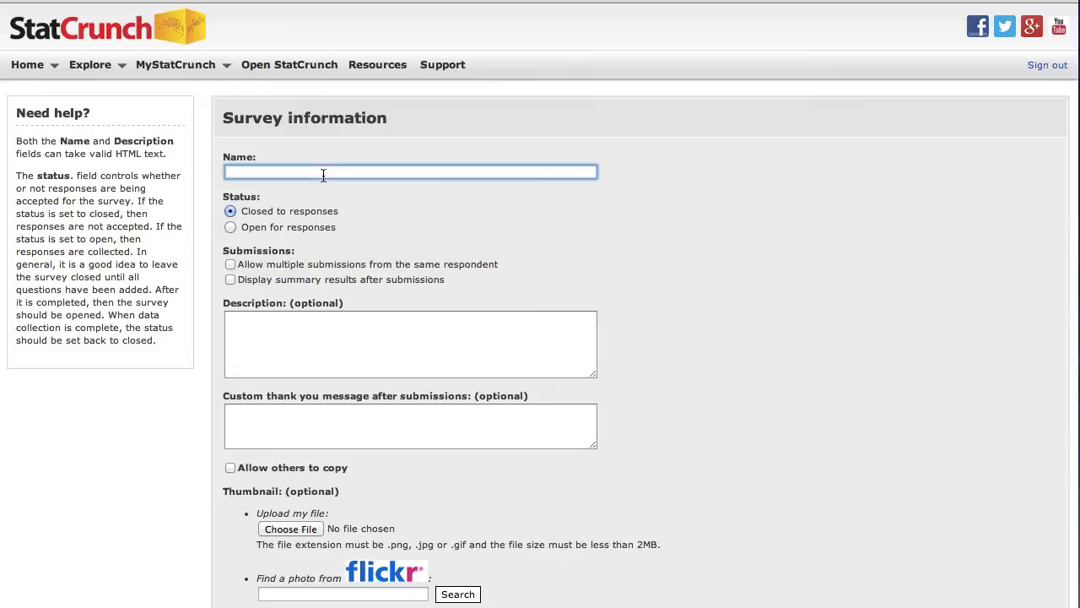
{"action": "type", "text": "StatCrunch Demo Survey"}
{"action": "left_click", "coordinate": [229, 280]}
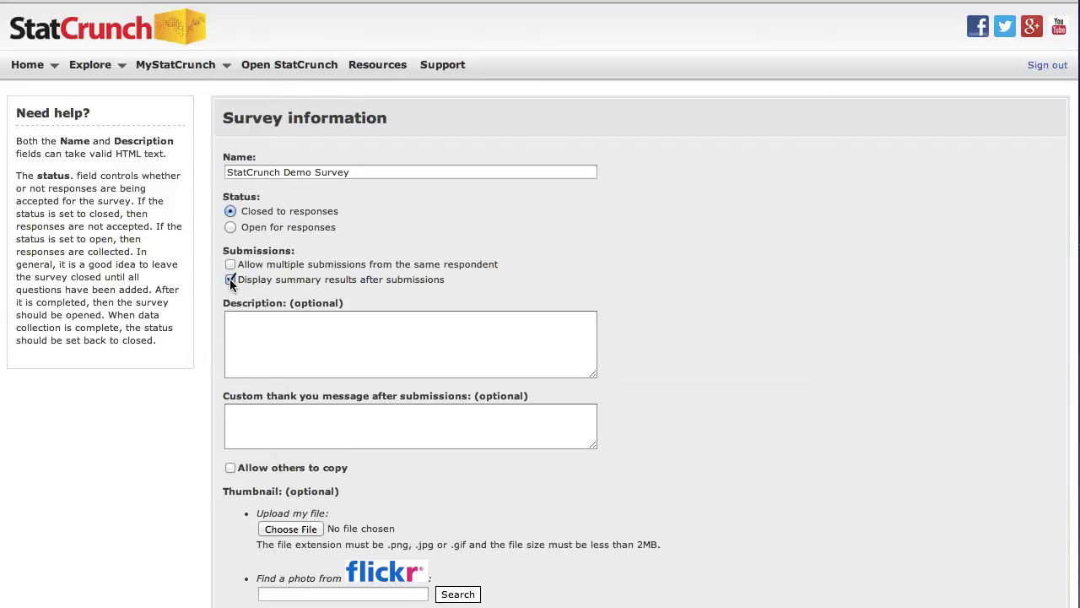
Step: Add the description 'This is an example of how to create a survey using StatCrunch.'
{"action": "left_click", "coordinate": [273, 357]}
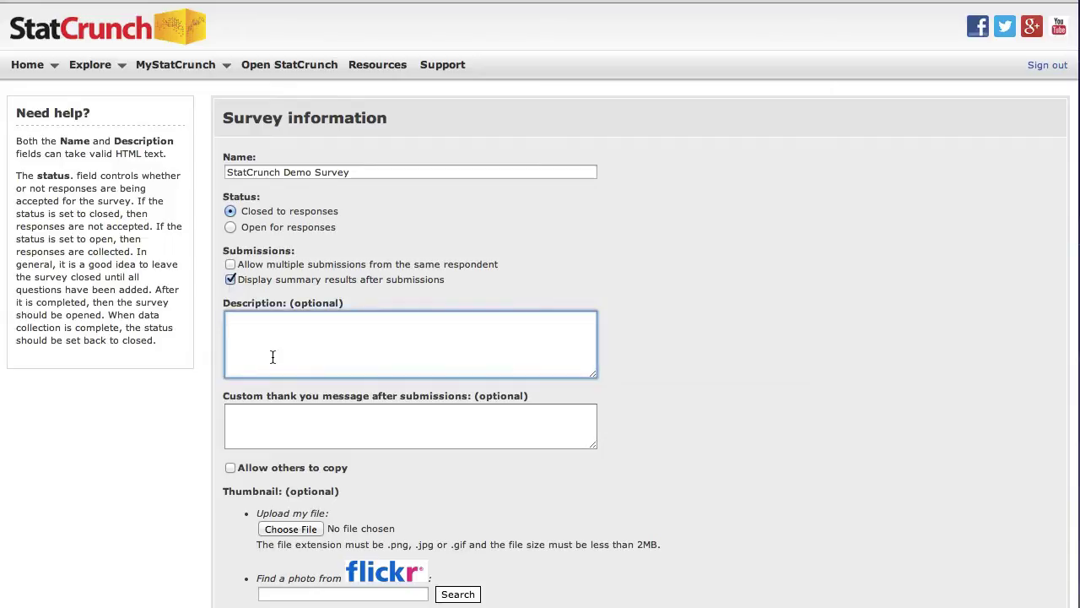
{"action": "type", "text": "This an example"}
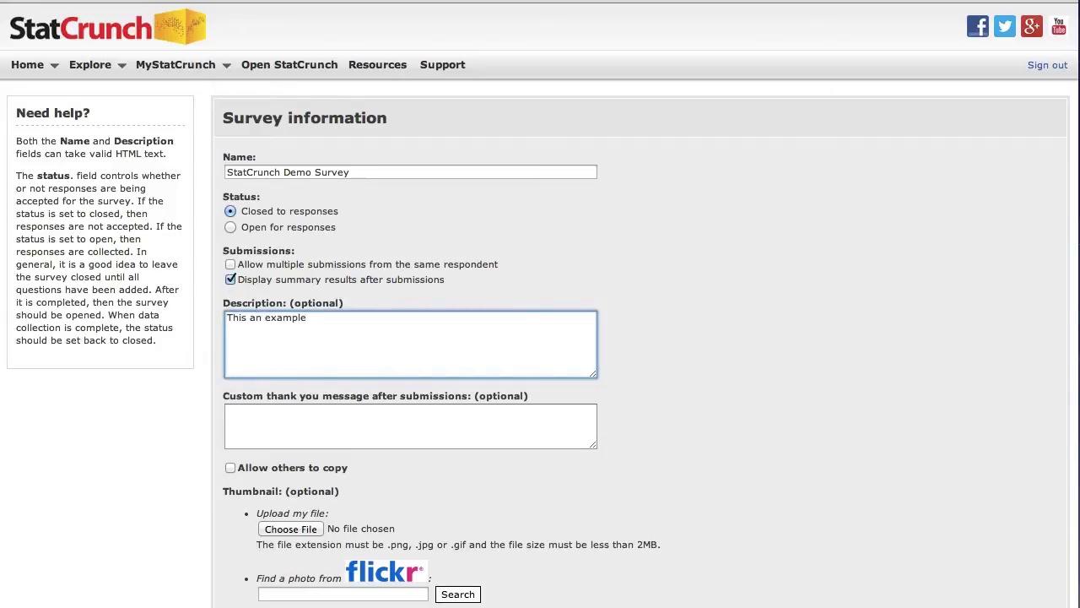
{"action": "type", "text": " of how to create a survey using Stat"}
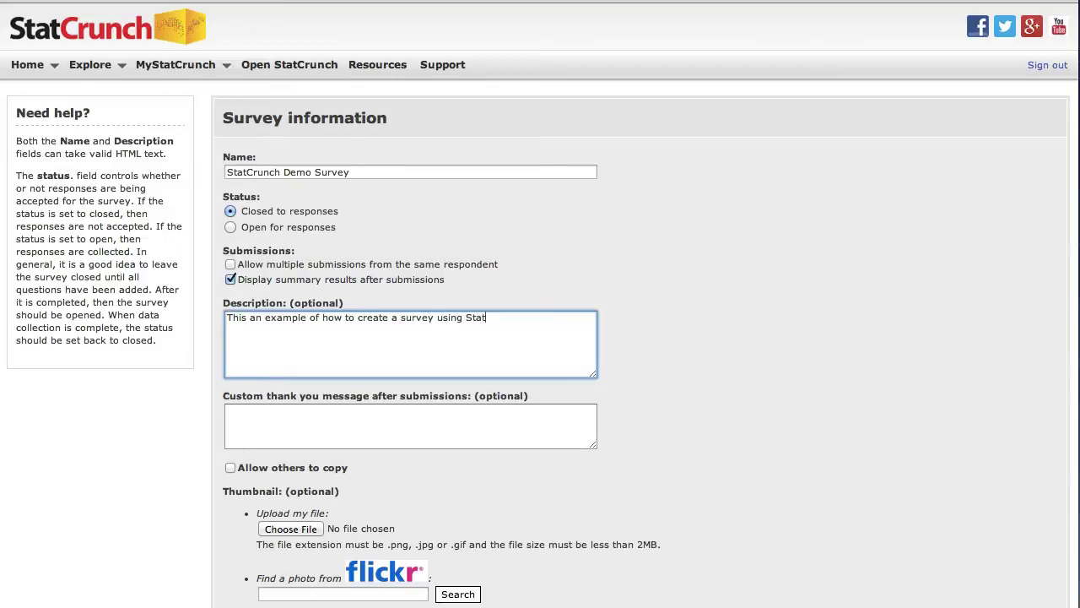
{"action": "type", "text": "Crunch."}
{"action": "left_click", "coordinate": [249, 318]}
{"action": "type", "text": "is"}
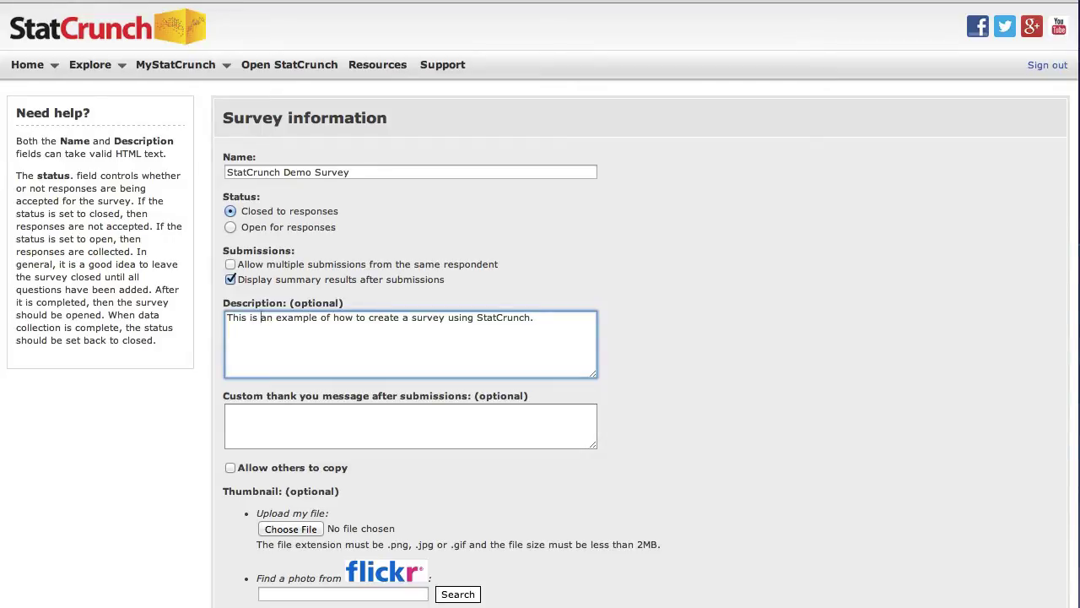
{"action": "scroll", "coordinate": [540, 338], "scroll_direction": "down", "scroll_amount": 5}
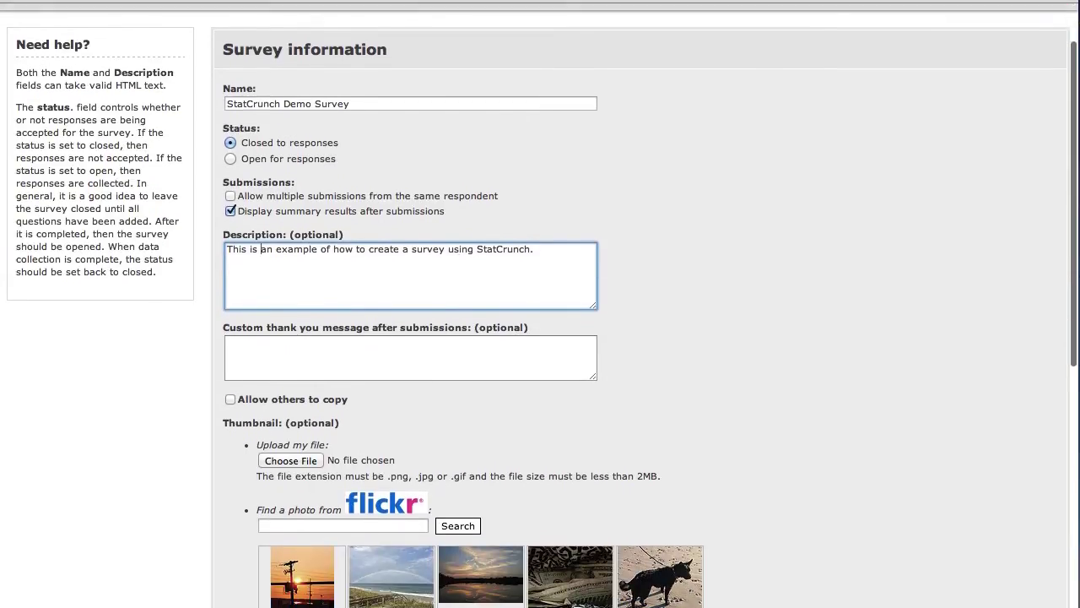
Step: Search Flickr for 'college student' and pick the library bookshelves photo as the thumbnail
{"action": "scroll", "coordinate": [540, 337], "scroll_direction": "down", "scroll_amount": 3}
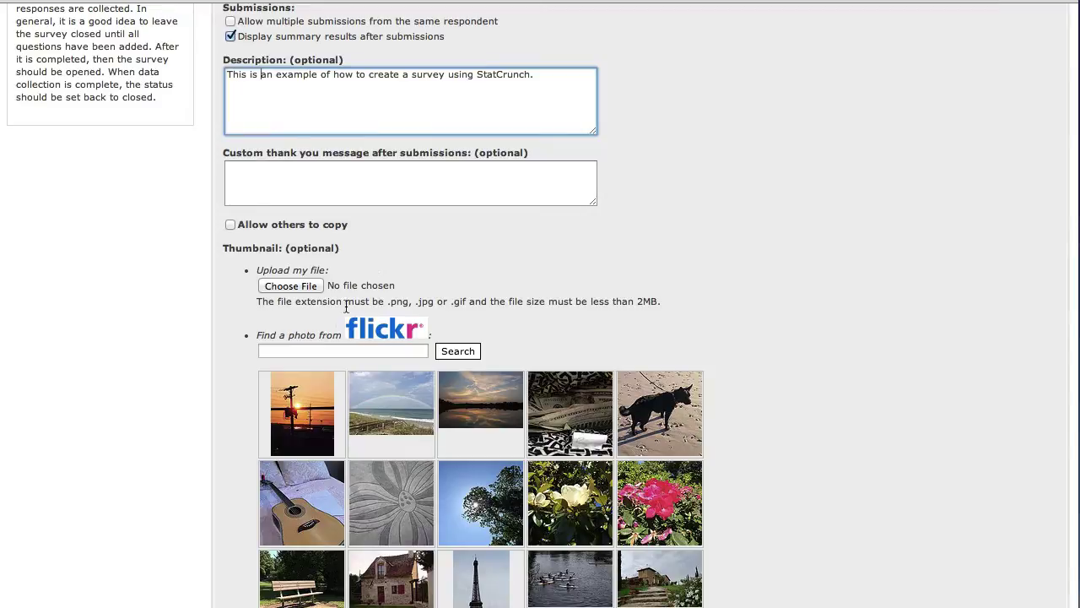
{"action": "left_click", "coordinate": [320, 350]}
{"action": "type", "text": "Coll"}
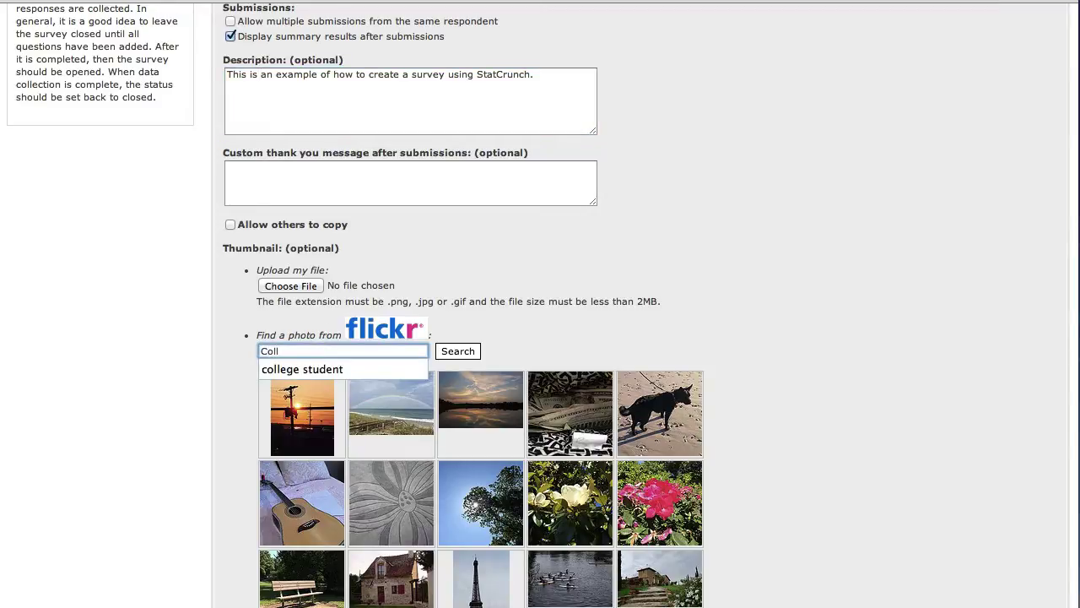
{"action": "key", "text": "Down"}
{"action": "key", "text": "Return"}
{"action": "left_click", "coordinate": [458, 351]}
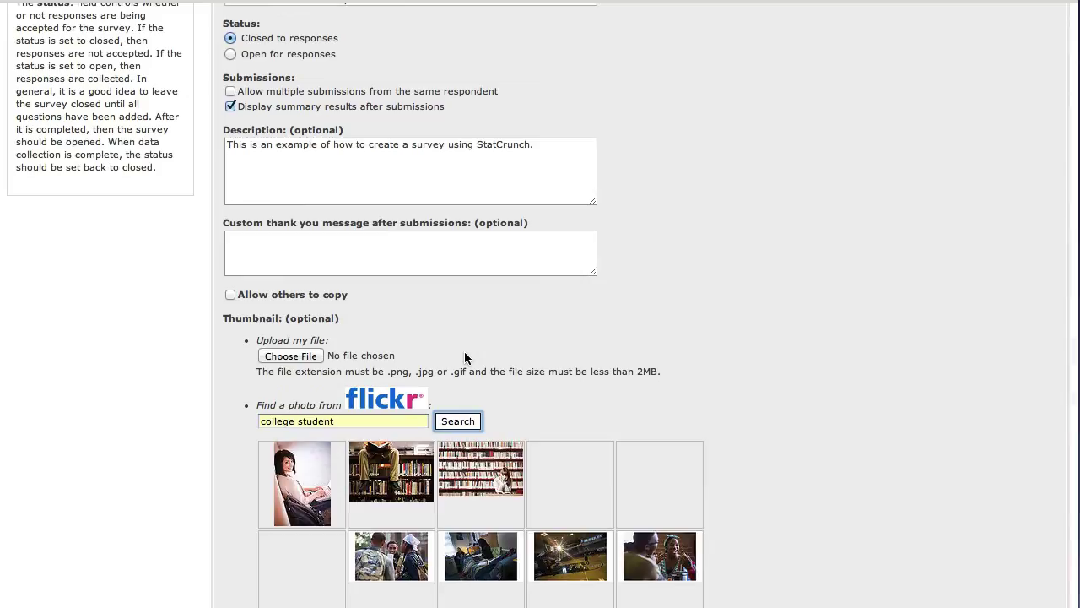
{"action": "scroll", "coordinate": [466, 358], "scroll_direction": "down", "scroll_amount": 2}
{"action": "scroll", "coordinate": [466, 360], "scroll_direction": "down", "scroll_amount": 1}
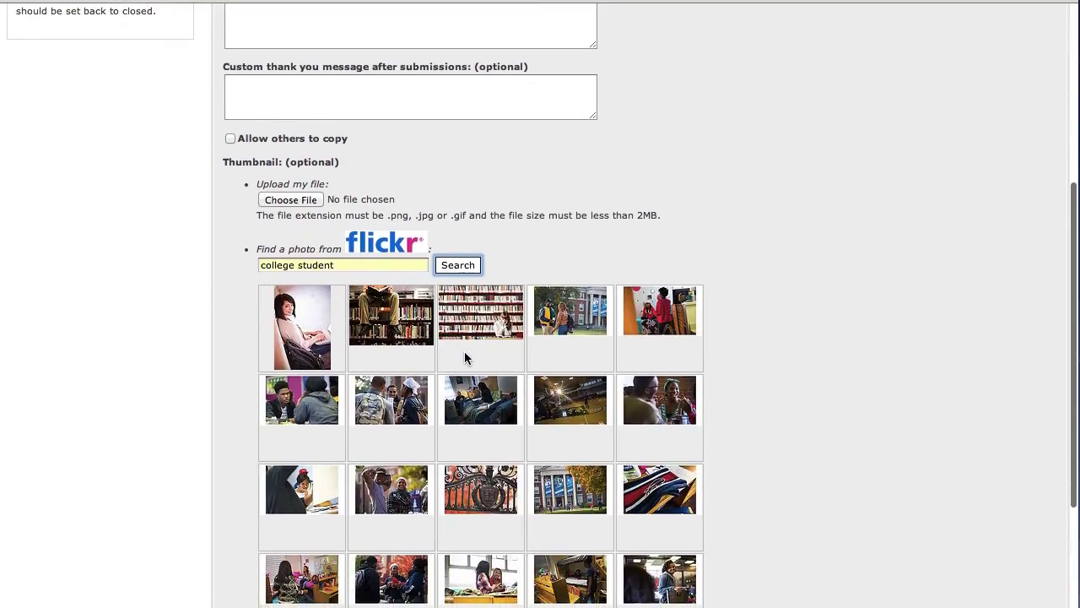
{"action": "left_click", "coordinate": [479, 314]}
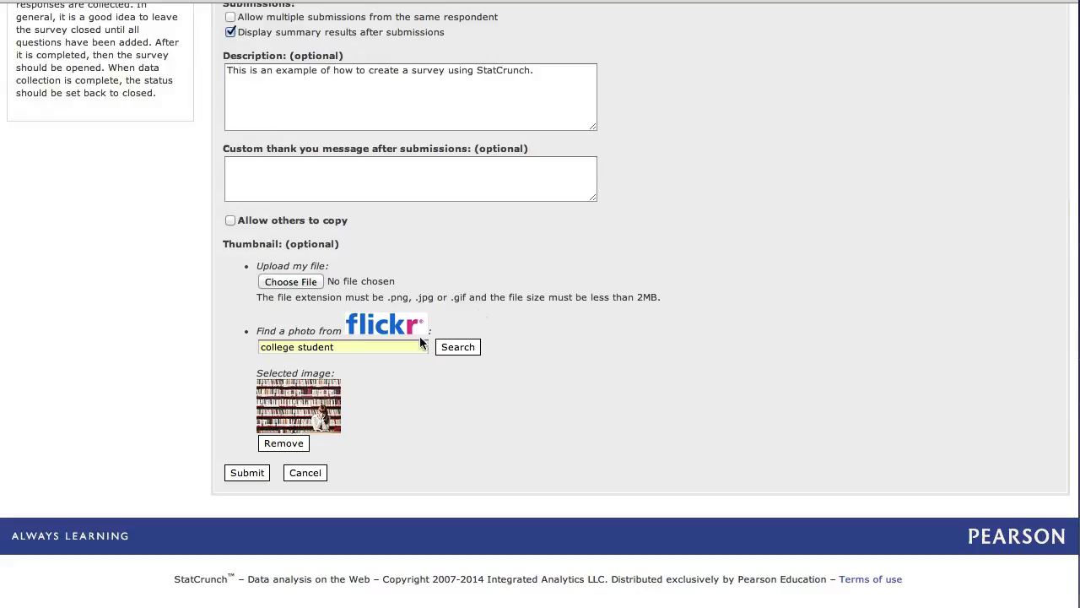
Step: Submit the survey settings and start a multiple-choice question for it
{"action": "left_click", "coordinate": [242, 474]}
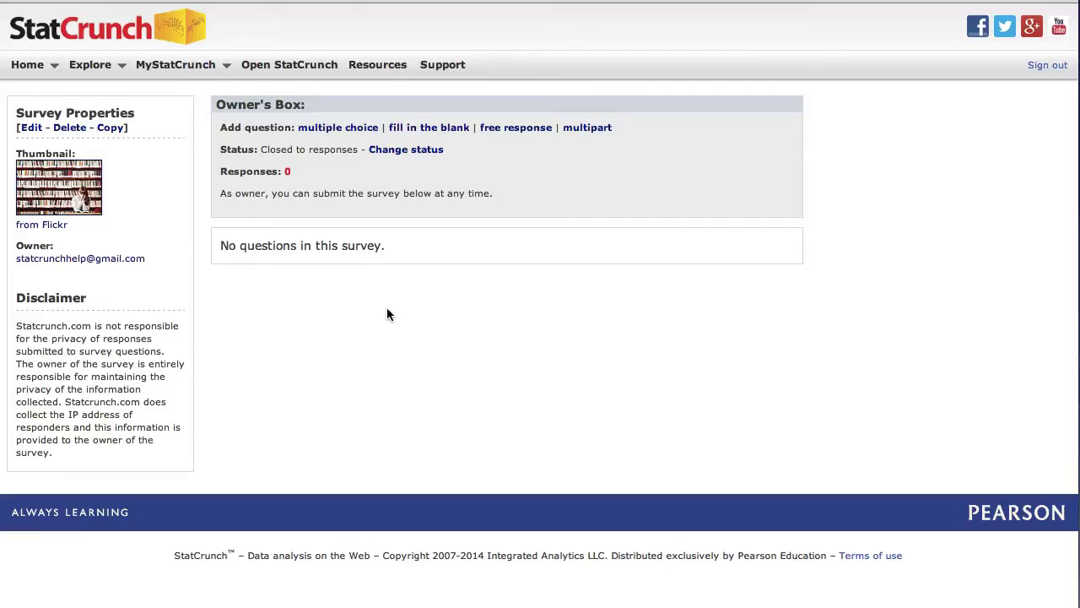
{"action": "left_click", "coordinate": [365, 131]}
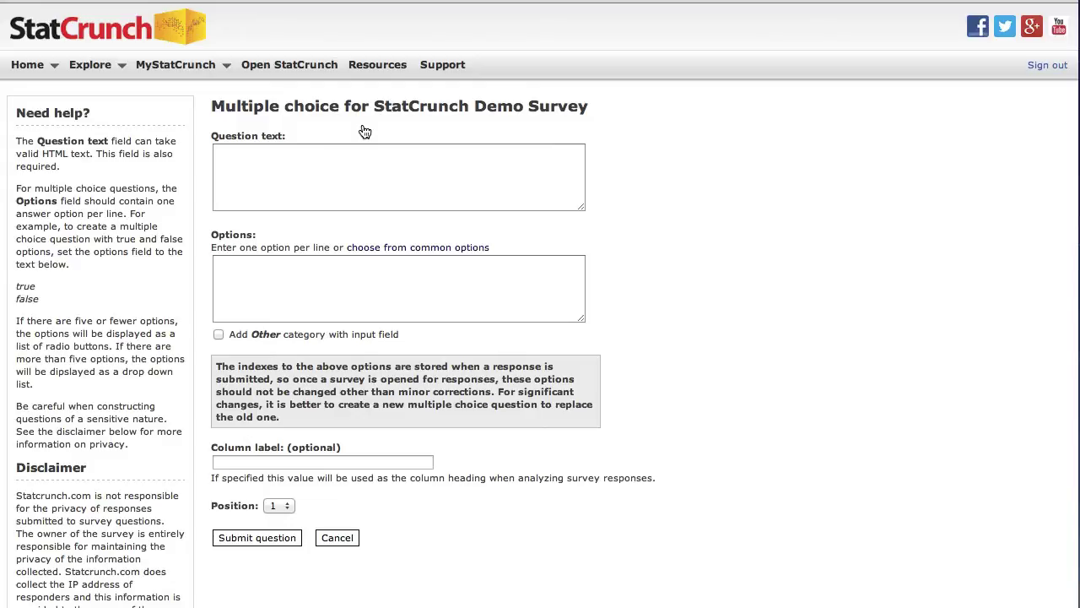
Step: Ask 'How do you commute to school?' with Car, Bus, Walk, Bicycle plus Other, showing common options
{"action": "left_click", "coordinate": [351, 161]}
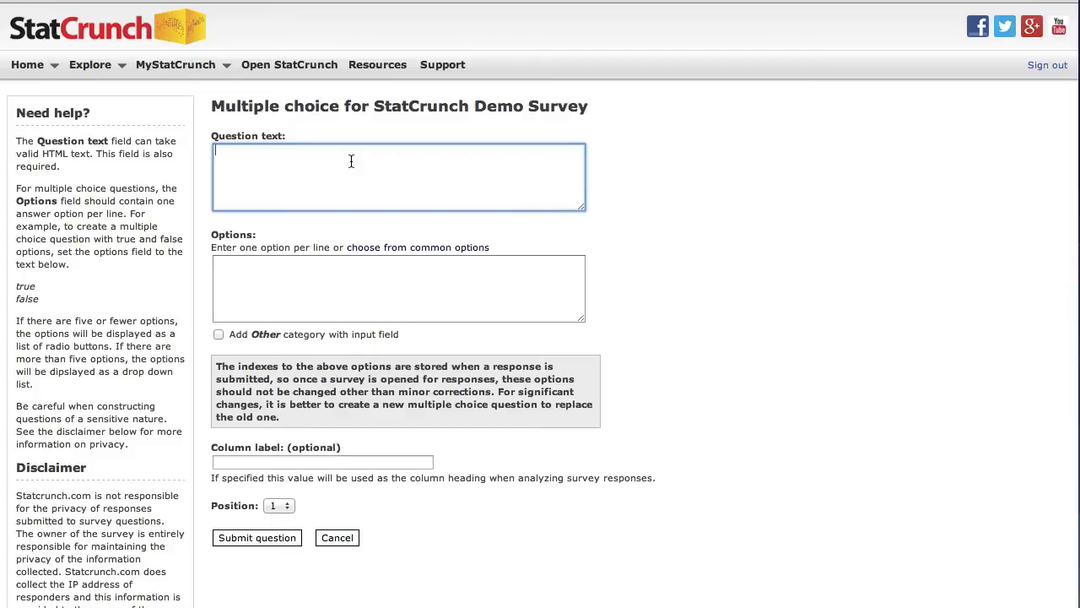
{"action": "type", "text": "How do you commute to school?"}
{"action": "left_click", "coordinate": [291, 277]}
{"action": "type", "text": "Car "}
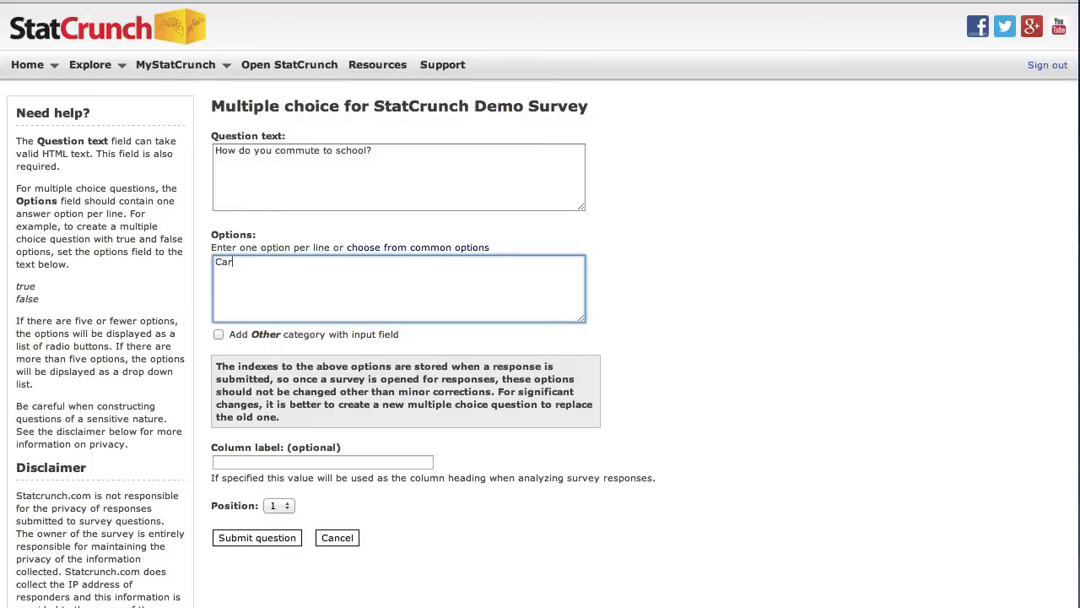
{"action": "type", "text": "Bus"}
{"action": "key", "text": "Return"}
{"action": "type", "text": "Walk "}
{"action": "type", "text": "Bicycle"}
{"action": "left_click", "coordinate": [217, 336]}
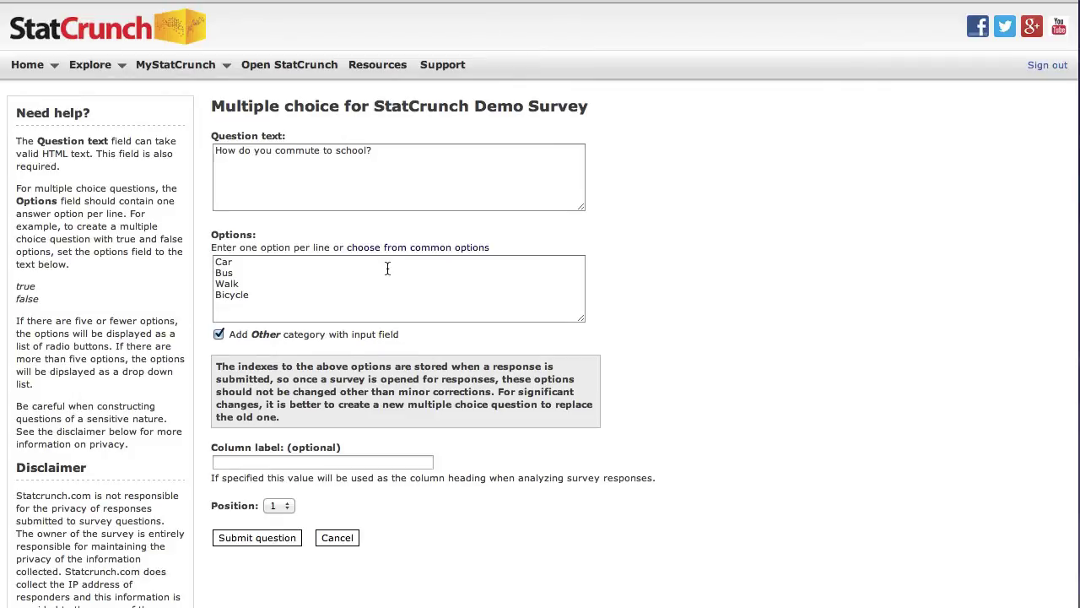
{"action": "left_click", "coordinate": [435, 250]}
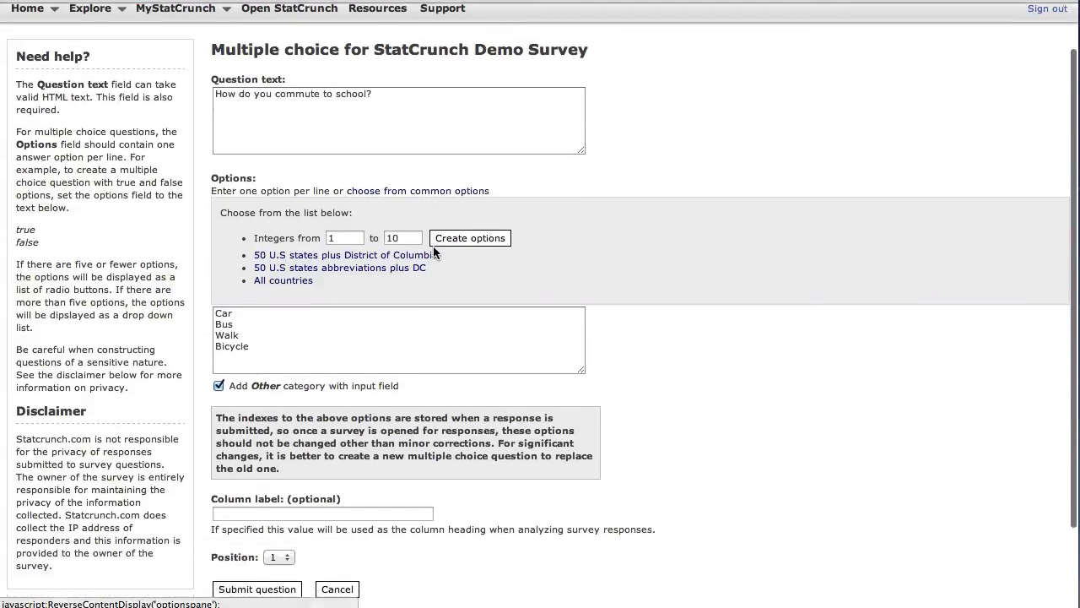
Step: Enter 'Commute' as the commute question's column label via the autocomplete suggestion
{"action": "scroll", "coordinate": [433, 250], "scroll_direction": "down", "scroll_amount": 3}
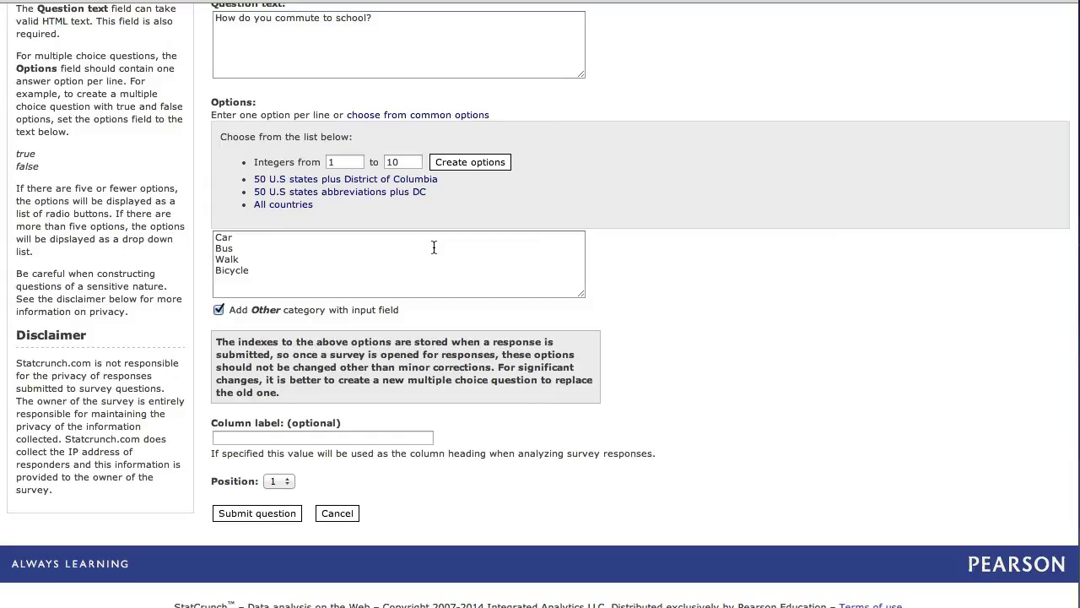
{"action": "left_click", "coordinate": [350, 438]}
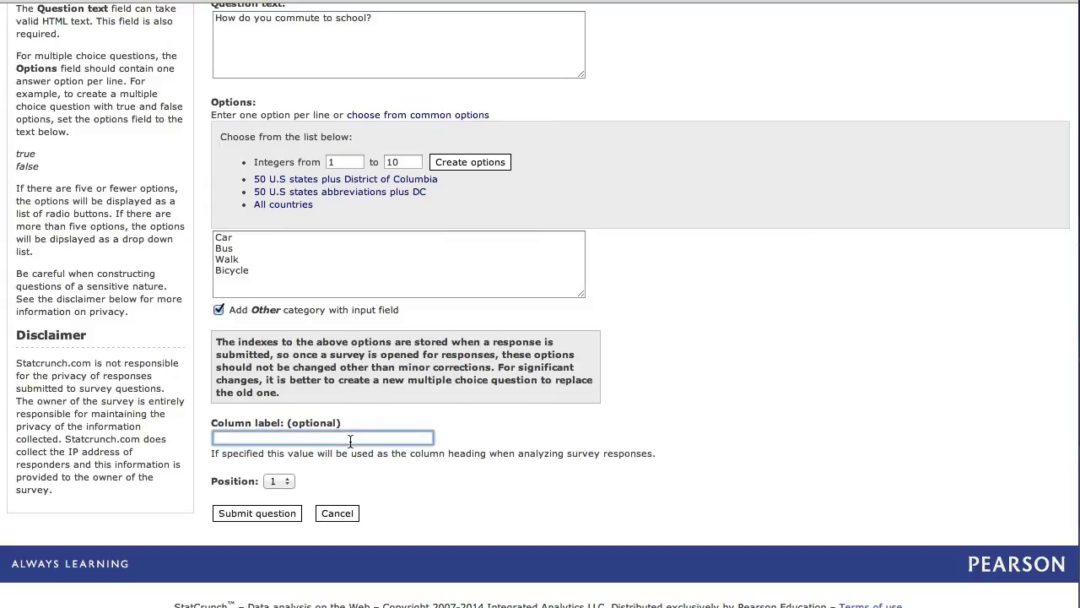
{"action": "type", "text": "Co"}
{"action": "key", "text": "Down"}
{"action": "key", "text": "Return"}
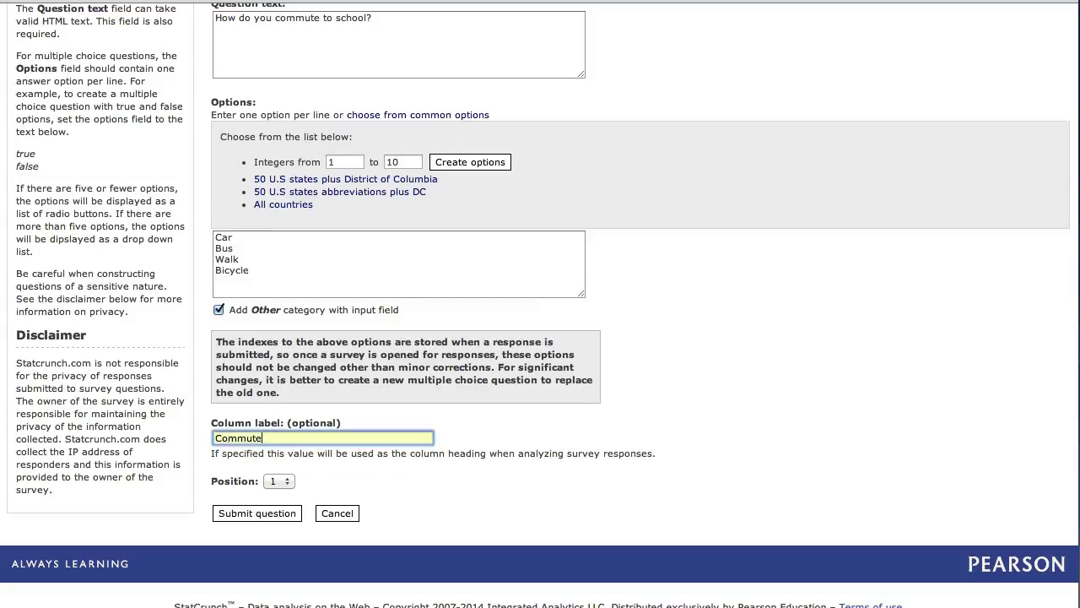
Step: Submit the commute question so it becomes question 1 with five options
{"action": "left_click", "coordinate": [258, 514]}
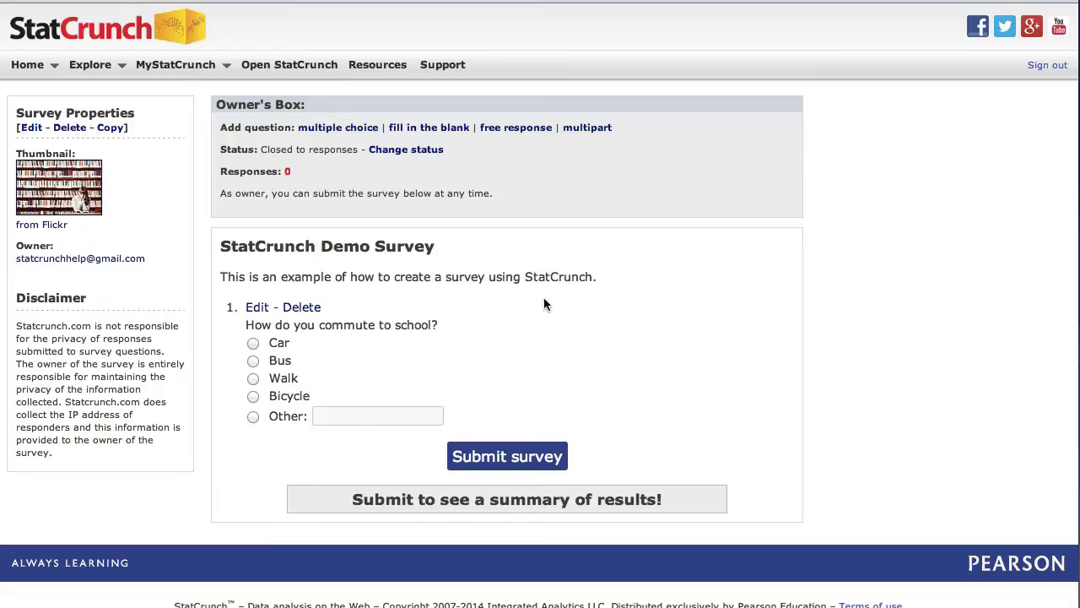
Step: Start a fill-in-the-blank question reading 'What is your age?'
{"action": "left_click", "coordinate": [450, 129]}
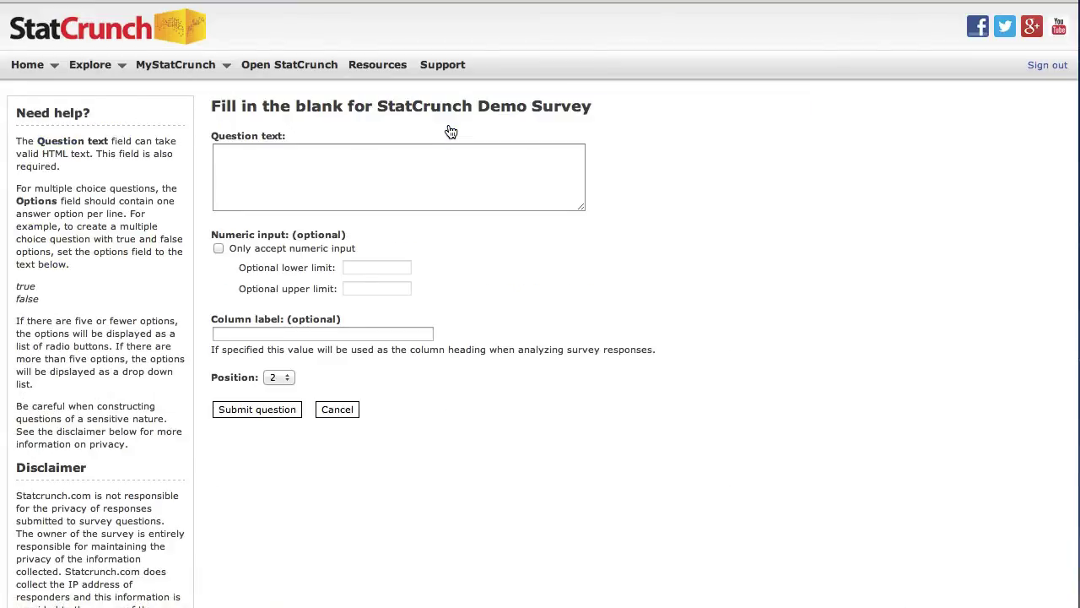
{"action": "left_click", "coordinate": [306, 174]}
{"action": "type", "text": "What i"}
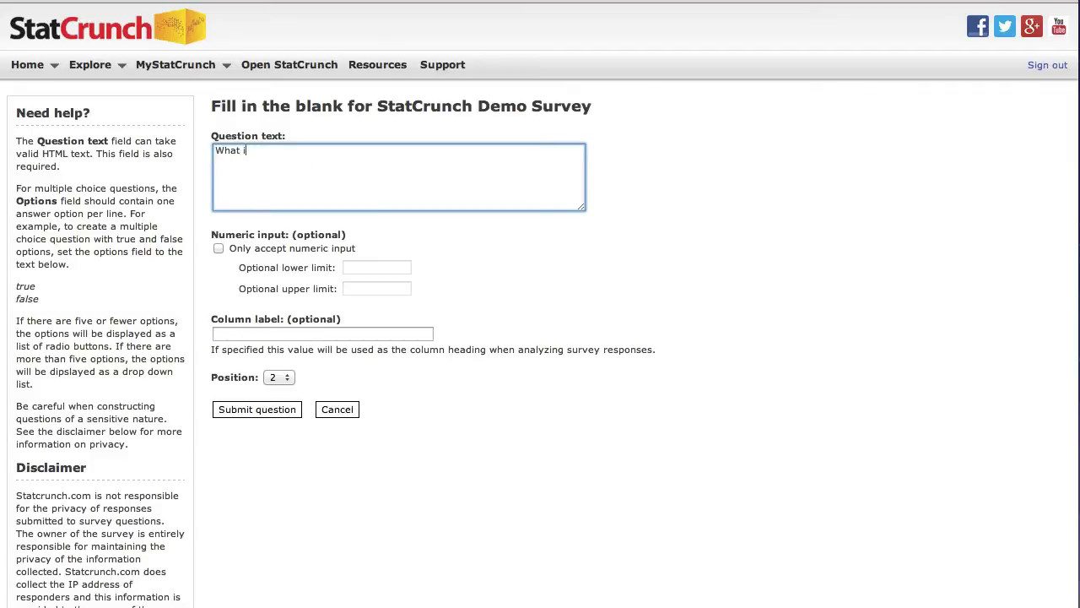
{"action": "type", "text": "s your age?"}
Step: Restrict age answers to numbers between 10 and 100
{"action": "left_click", "coordinate": [219, 249]}
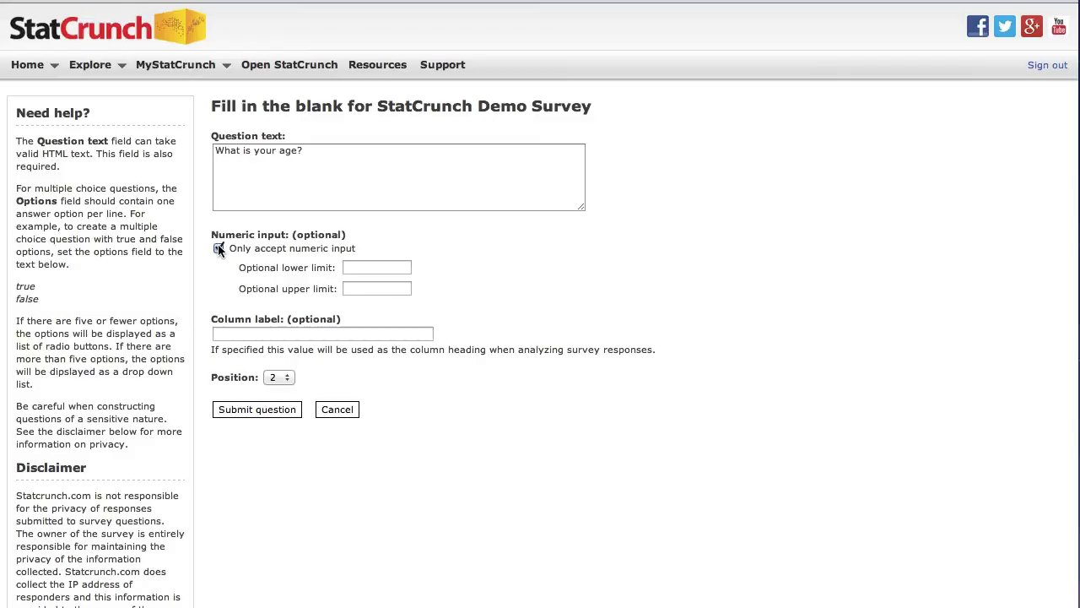
{"action": "left_click", "coordinate": [218, 248]}
{"action": "left_click", "coordinate": [388, 265]}
{"action": "type", "text": "10"}
{"action": "left_click", "coordinate": [504, 273]}
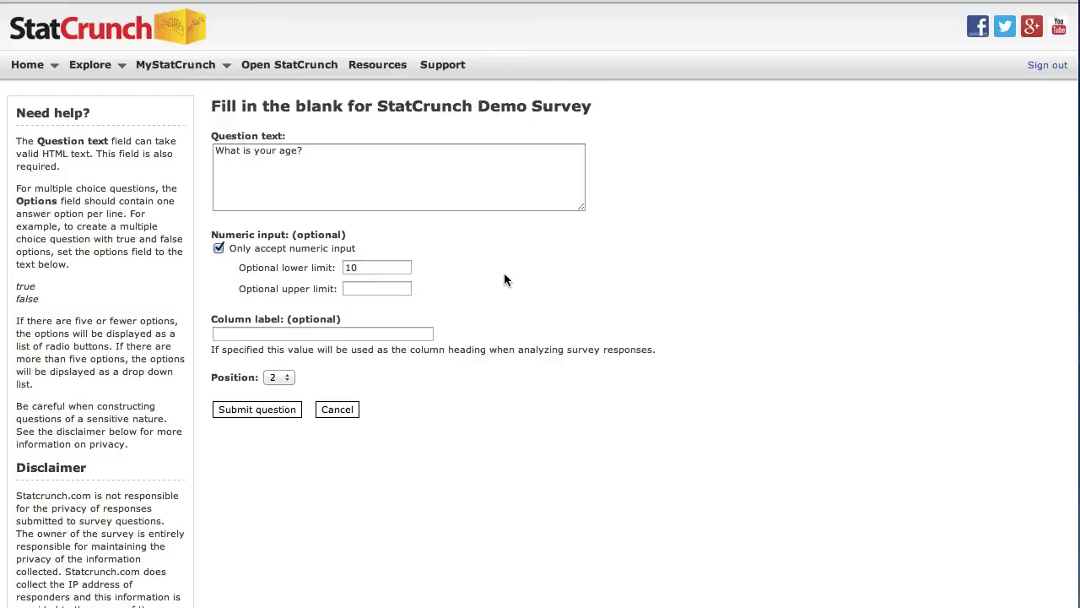
{"action": "left_click", "coordinate": [365, 287]}
{"action": "type", "text": "100"}
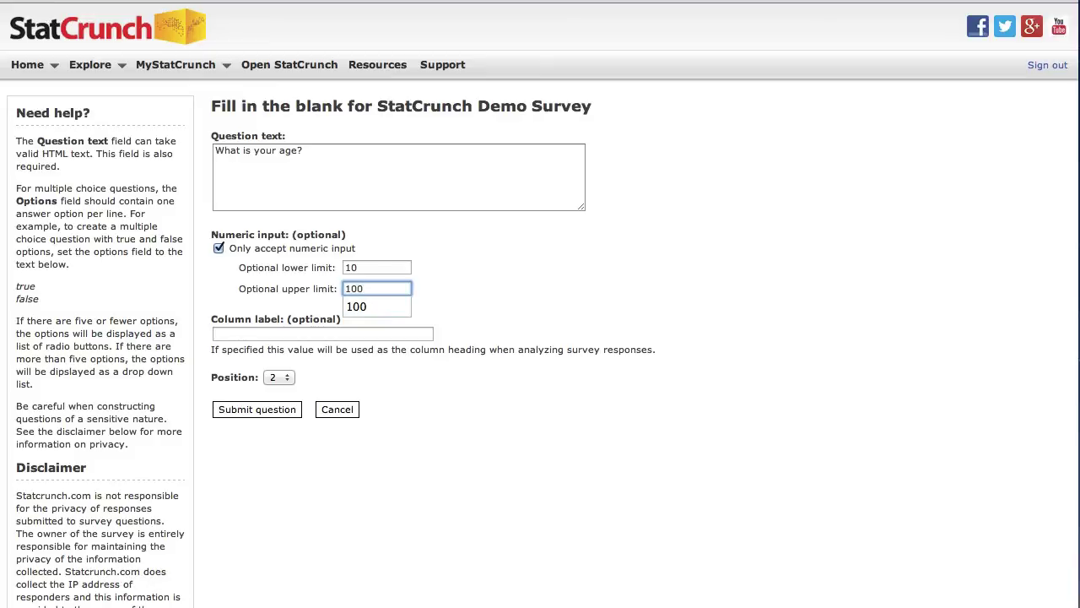
{"action": "left_click", "coordinate": [497, 279]}
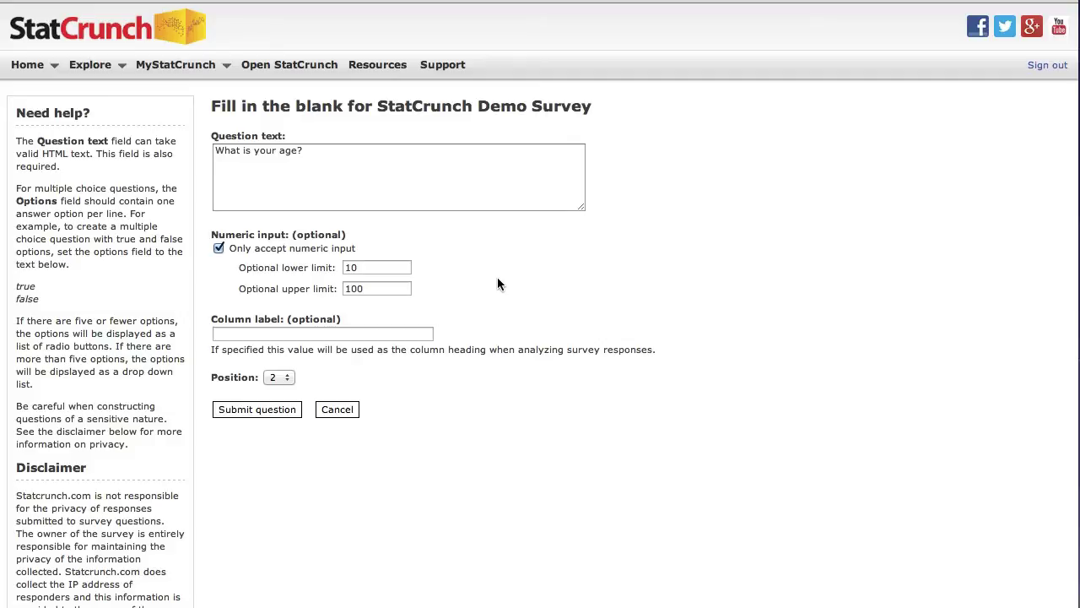
Step: Label the age question's column 'Age' and submit it as question 2
{"action": "left_click", "coordinate": [346, 337]}
{"action": "type", "text": "Ag"}
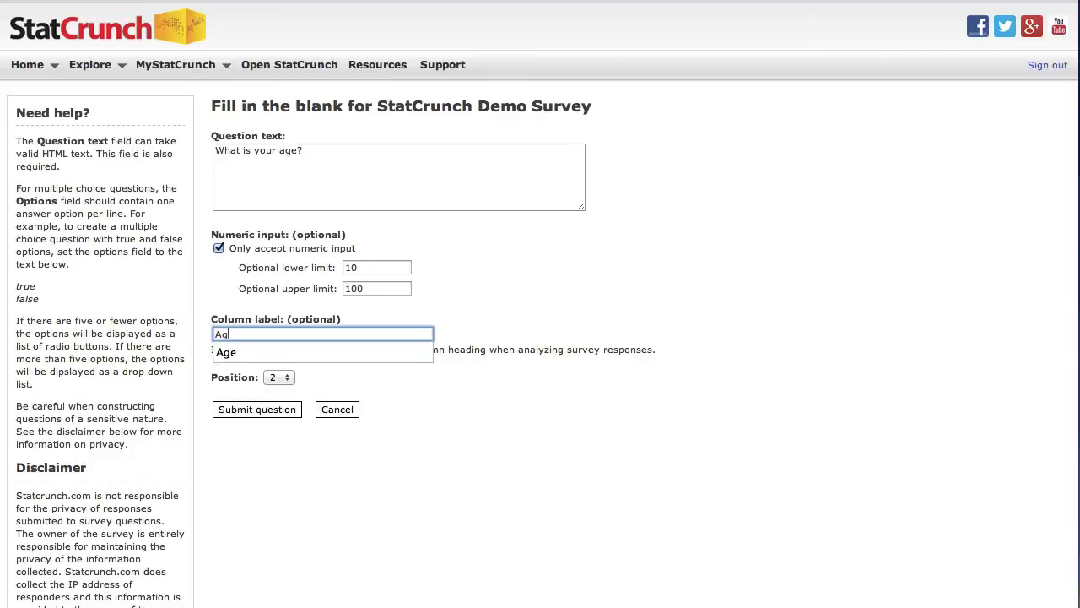
{"action": "type", "text": "e"}
{"action": "left_click", "coordinate": [629, 334]}
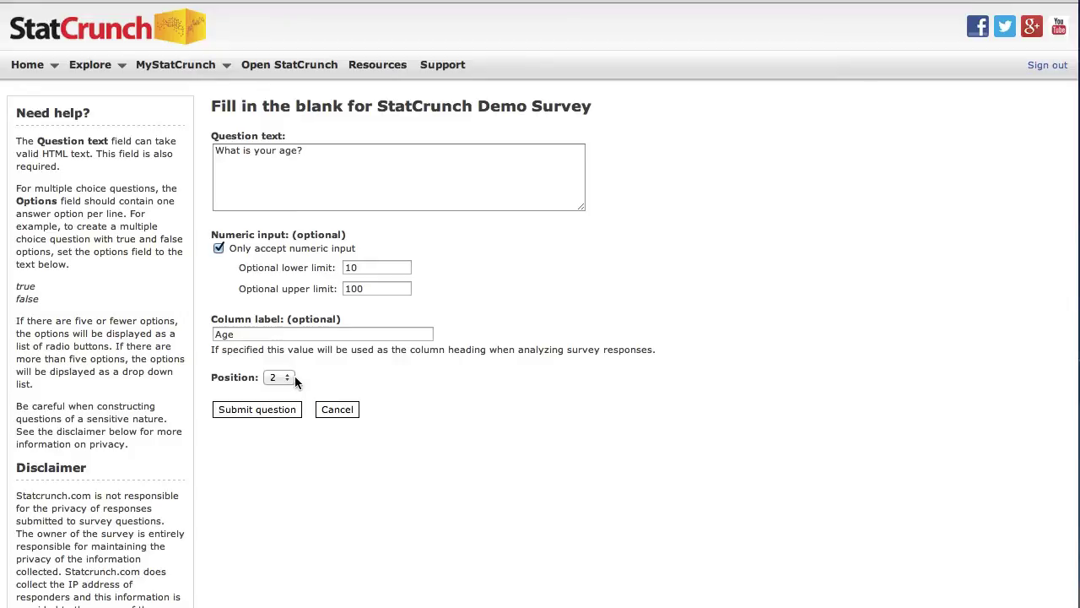
{"action": "left_click", "coordinate": [277, 415]}
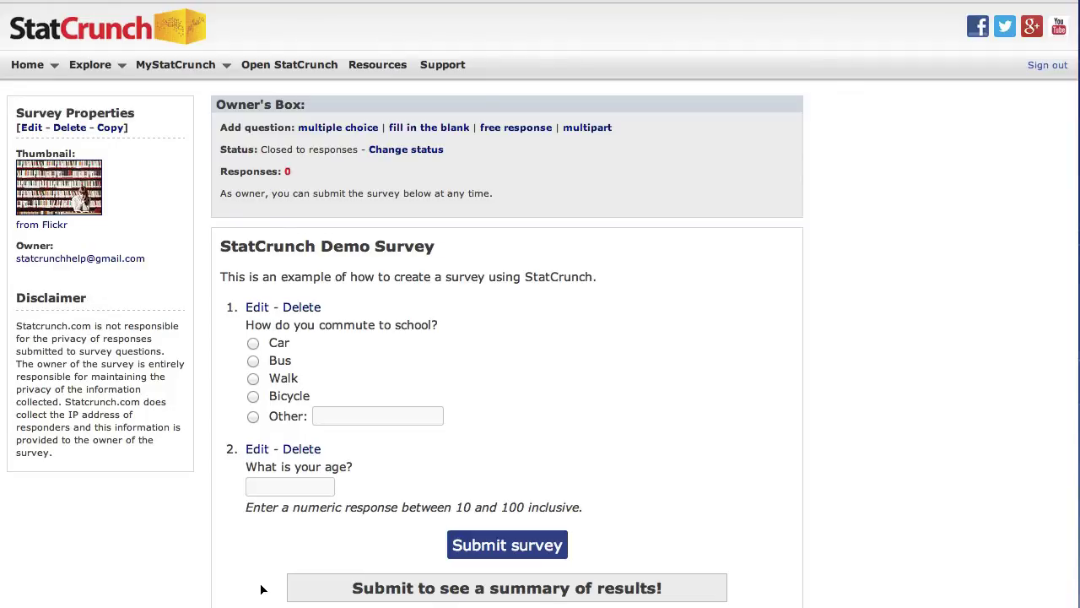
Step: Create a free-response question 'Why did you choose to take this class?' with column label Reason
{"action": "left_click", "coordinate": [534, 127]}
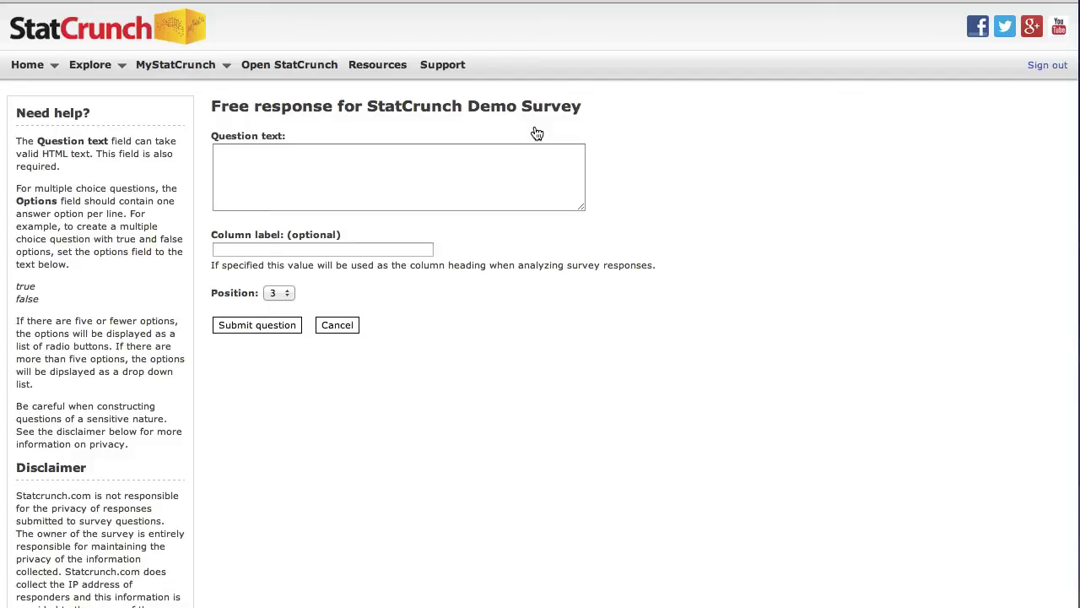
{"action": "left_click", "coordinate": [495, 161]}
{"action": "type", "text": "Why "}
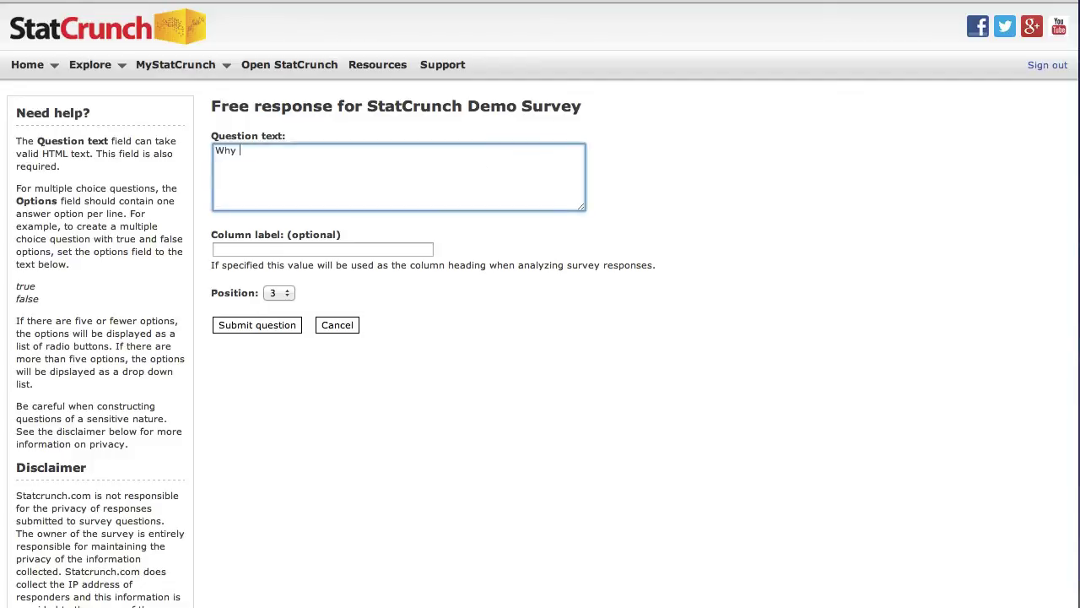
{"action": "type", "text": "did you choose to take this cl"}
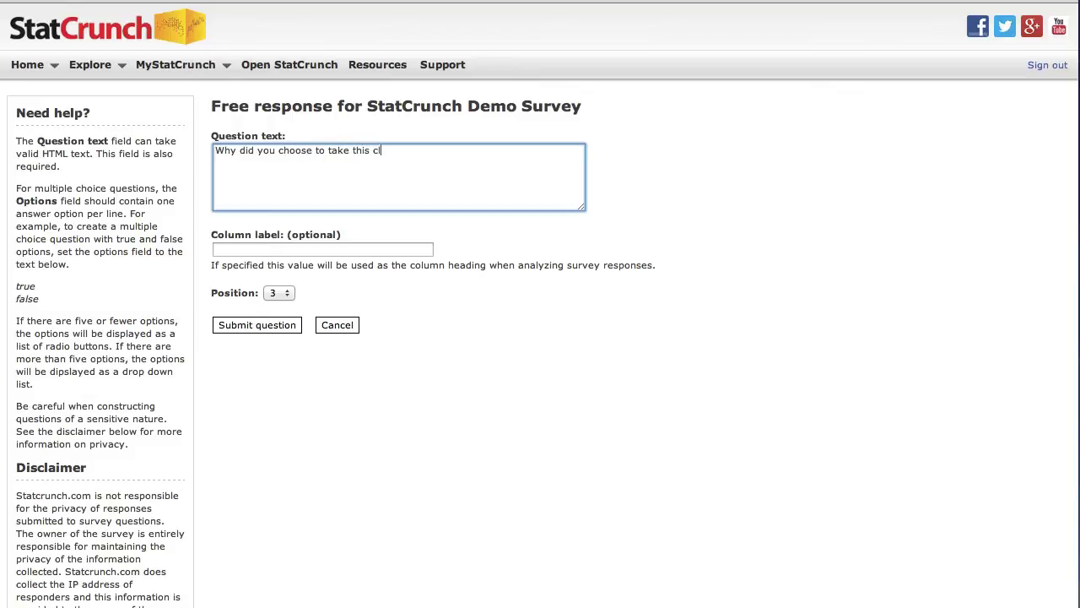
{"action": "type", "text": "ass?"}
{"action": "left_click", "coordinate": [346, 246]}
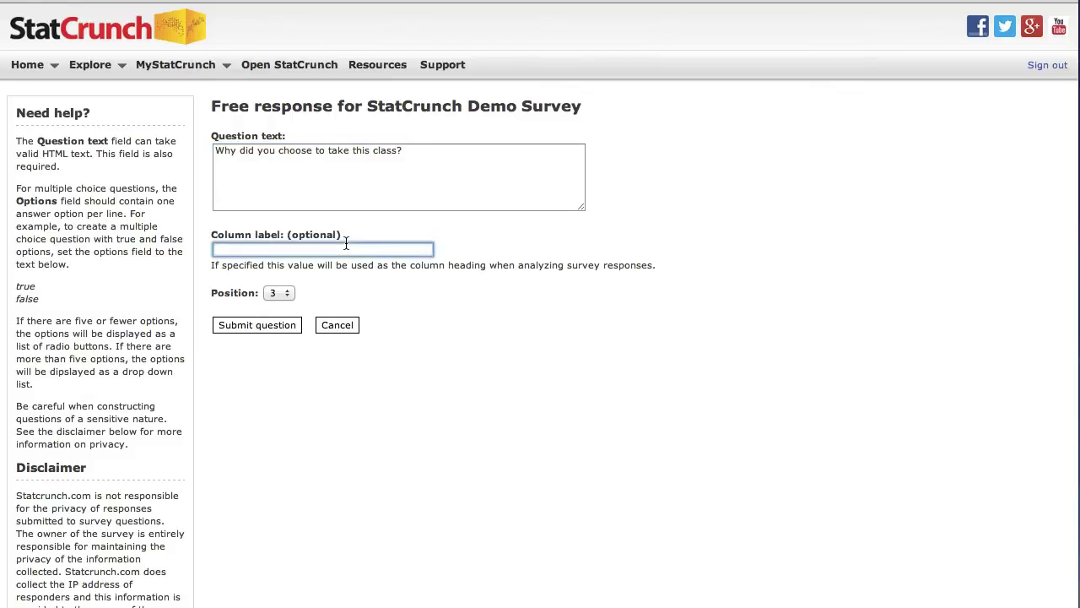
{"action": "type", "text": "Reason"}
Step: Submit the reason question as question 3 of the survey
{"action": "left_click", "coordinate": [275, 328]}
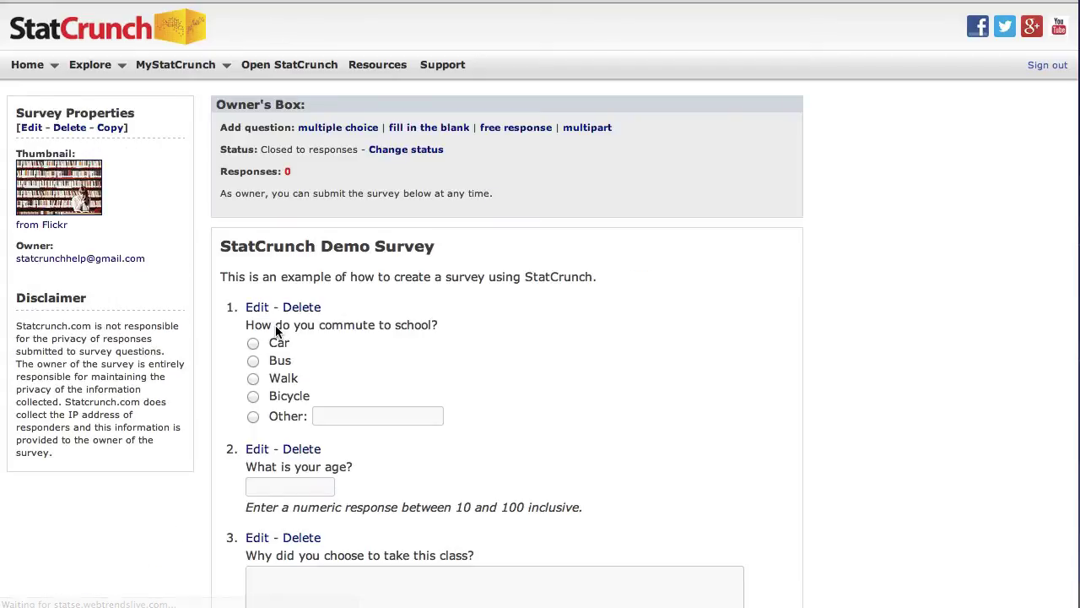
{"action": "scroll", "coordinate": [347, 334], "scroll_direction": "down", "scroll_amount": 3}
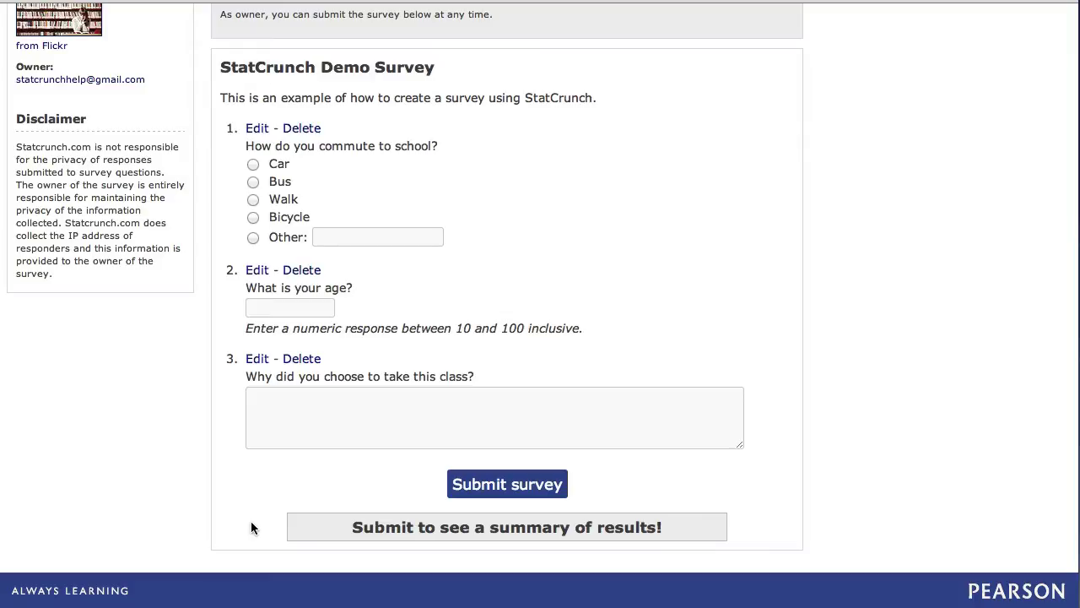
{"action": "scroll", "coordinate": [490, 321], "scroll_direction": "up", "scroll_amount": 5}
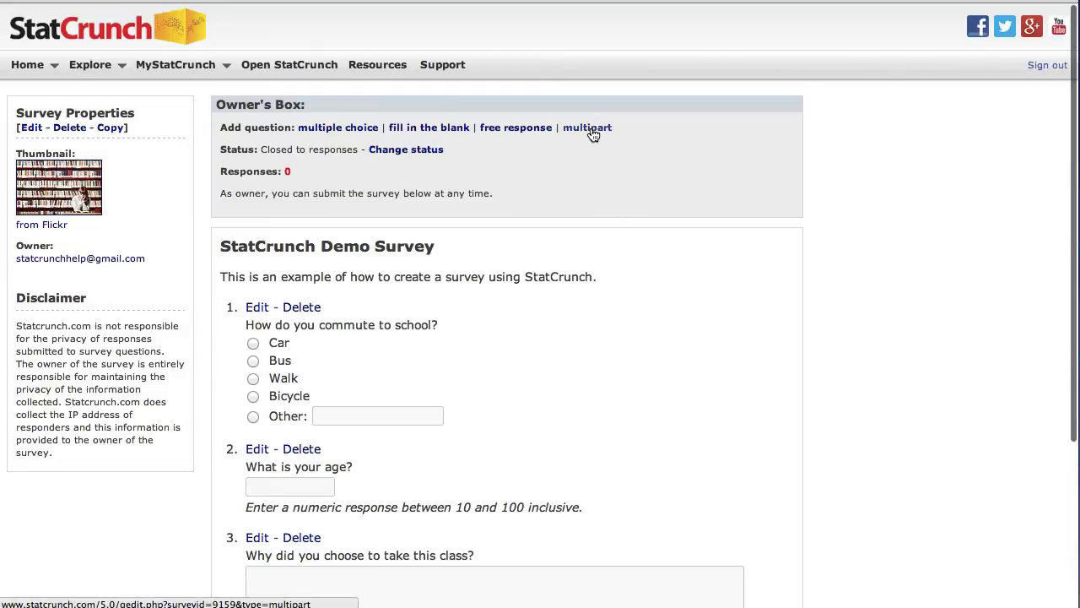
Step: Start a multipart question with the pasted scenario of four exams each worth 25%
{"action": "left_click", "coordinate": [590, 129]}
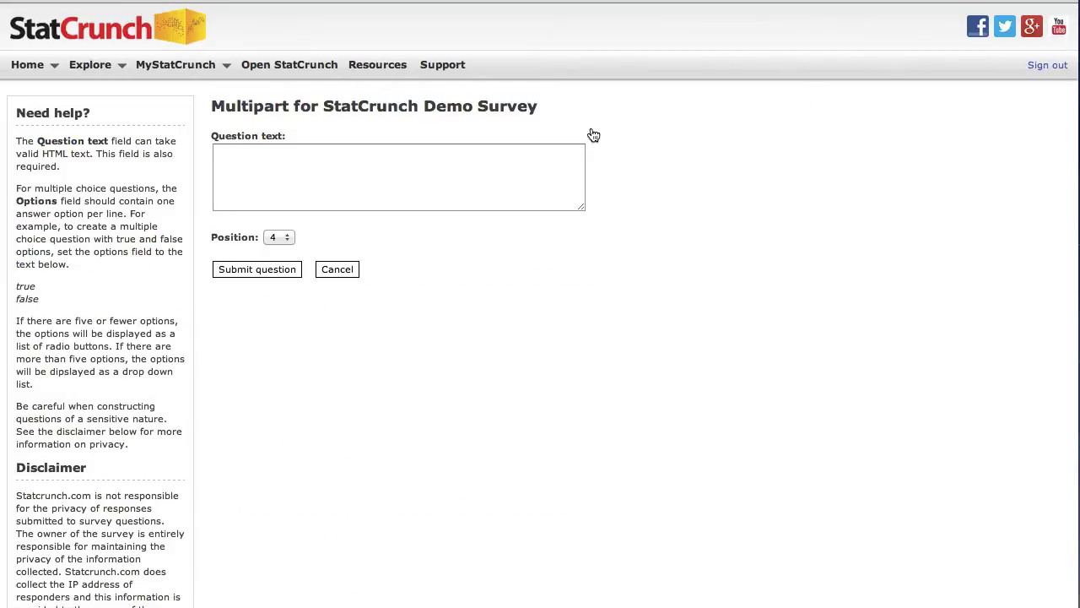
{"action": "left_click", "coordinate": [317, 165]}
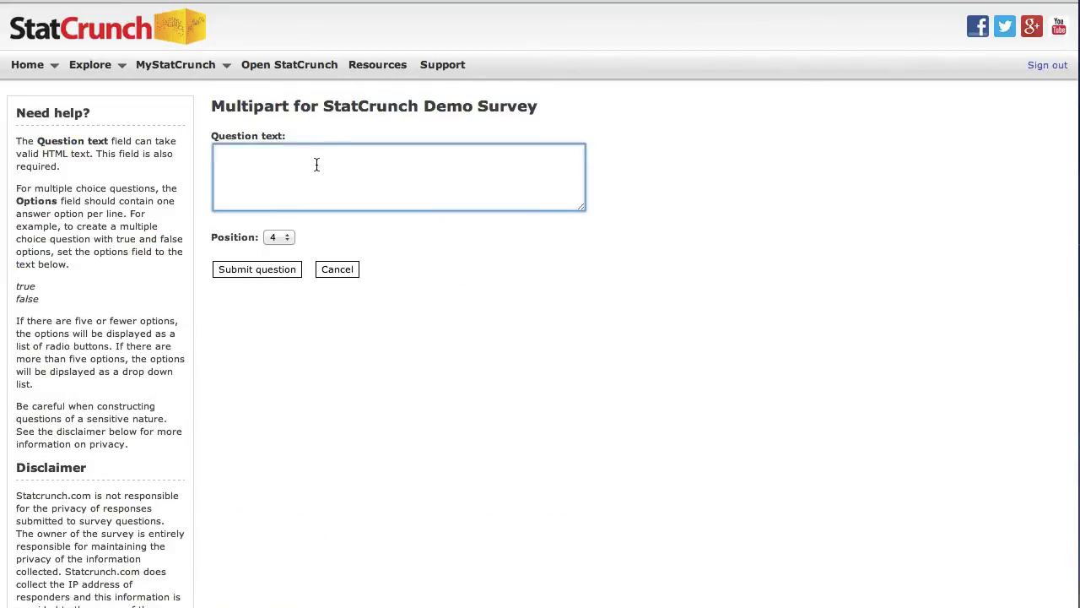
{"action": "type", "text": "Each of the four exams in this course is worth 25% of your final grade. To get a B in this course, your final average should be between 80 and 90. Suppose you score 84, 72 and 82 on the first three exams"}
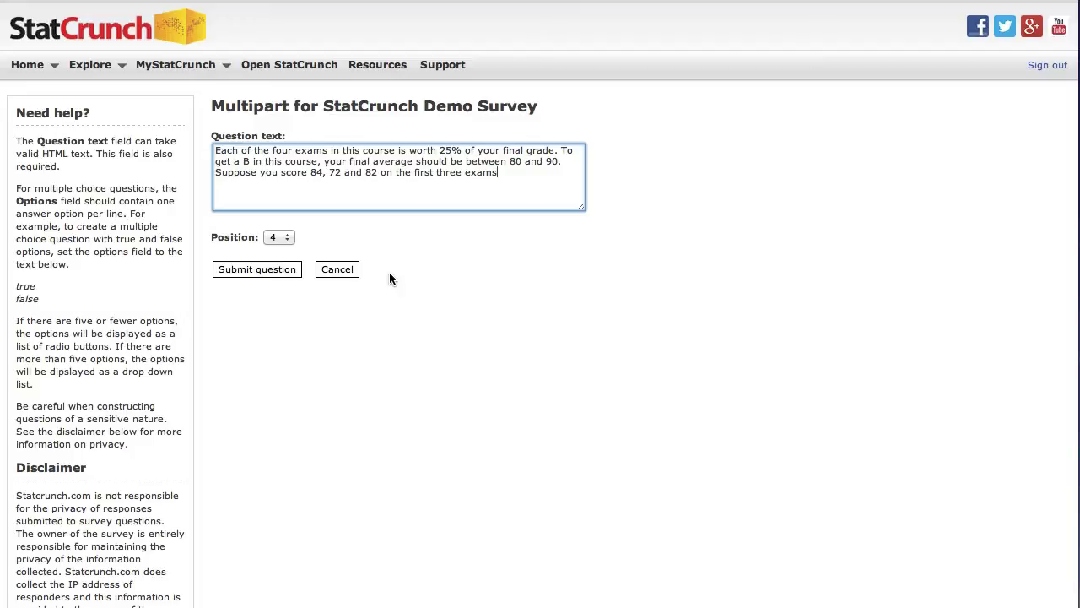
{"action": "type", "text": "."}
Step: Save question 4, then add multiple-choice part a 'Do you currently have a B in the course?' with Yes/No options
{"action": "left_click", "coordinate": [284, 272]}
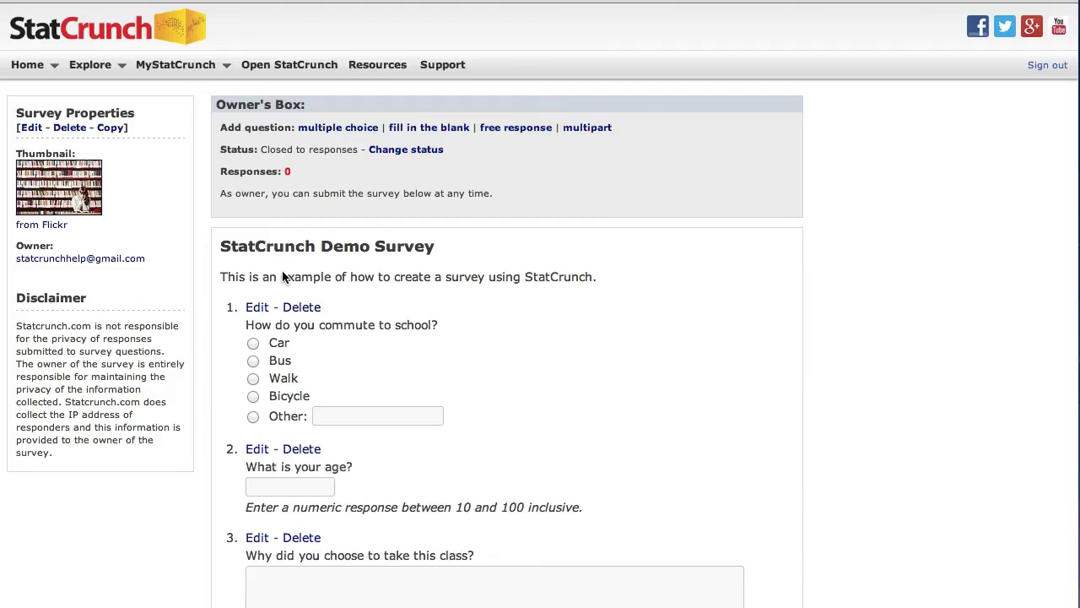
{"action": "scroll", "coordinate": [522, 327], "scroll_direction": "down", "scroll_amount": 5}
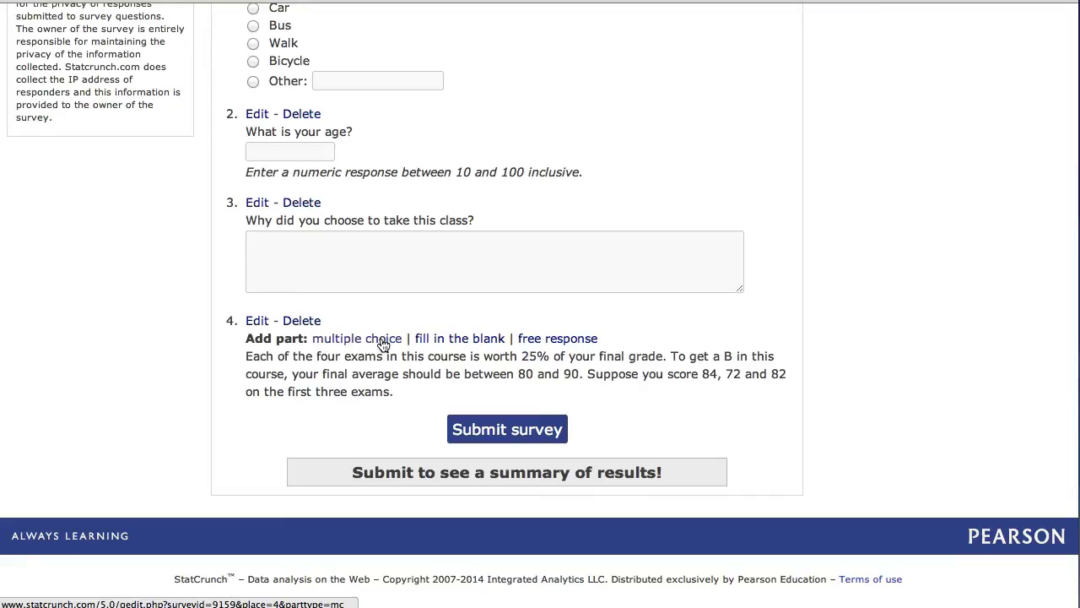
{"action": "left_click", "coordinate": [383, 339]}
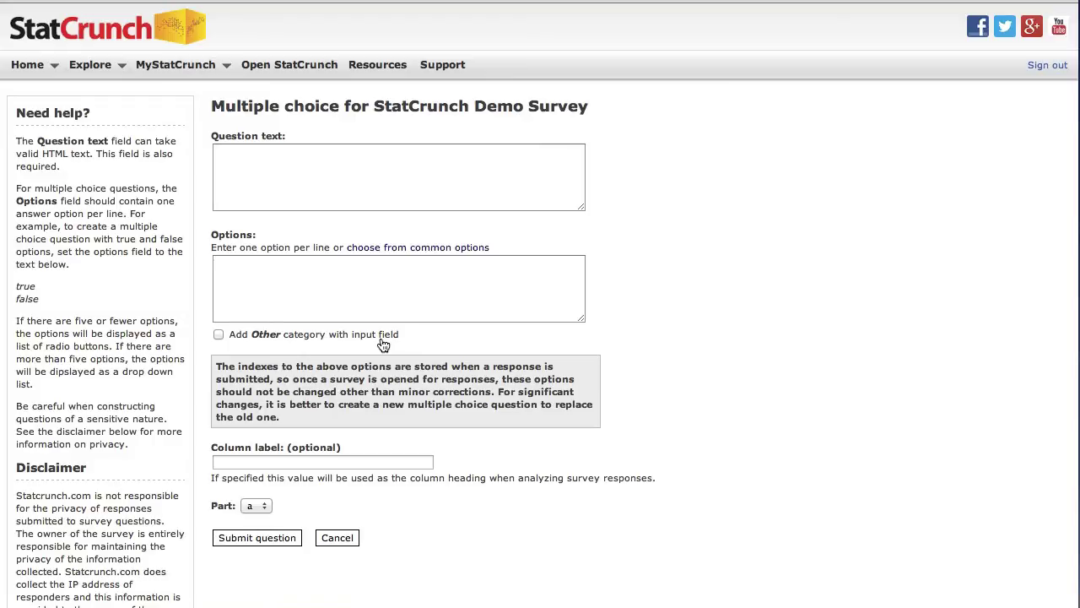
{"action": "left_click", "coordinate": [320, 159]}
{"action": "type", "text": "Do "}
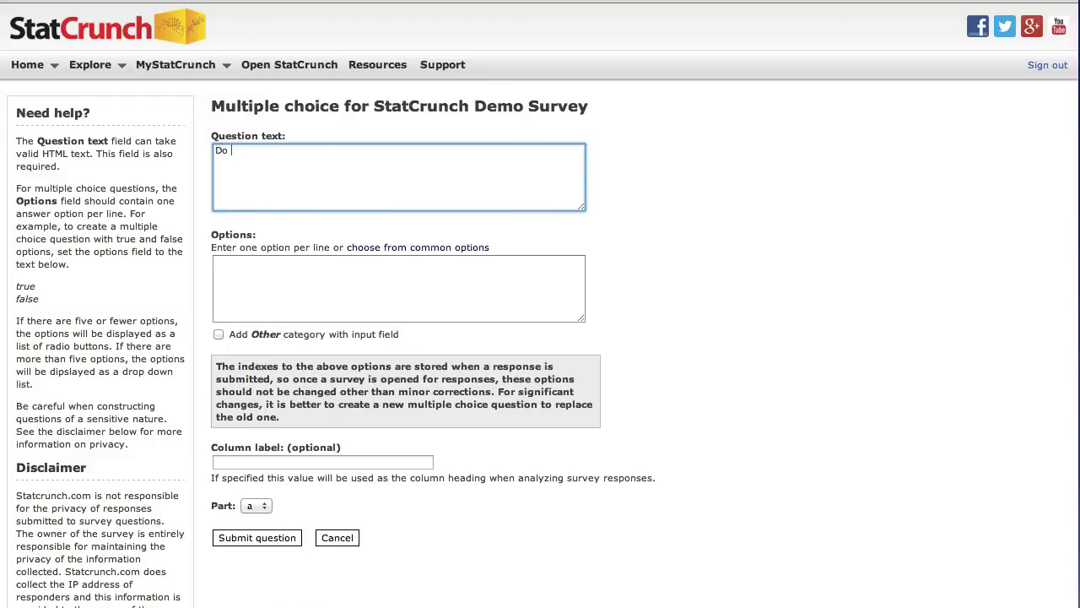
{"action": "type", "text": "you currently have a B in the course"}
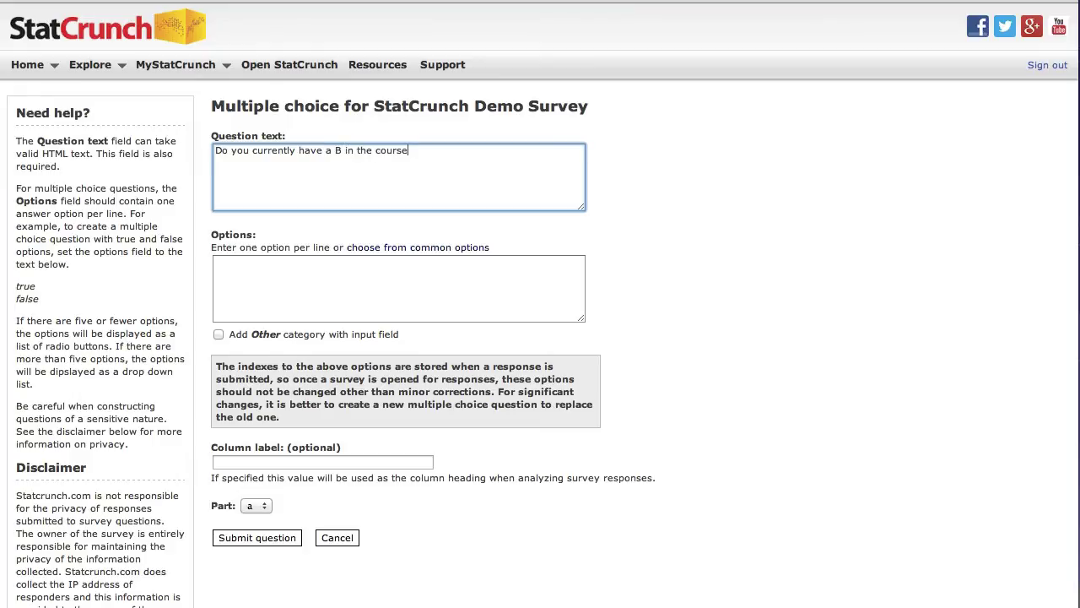
{"action": "type", "text": "?"}
{"action": "left_click", "coordinate": [256, 282]}
{"action": "type", "text": "Yes "}
{"action": "type", "text": "No"}
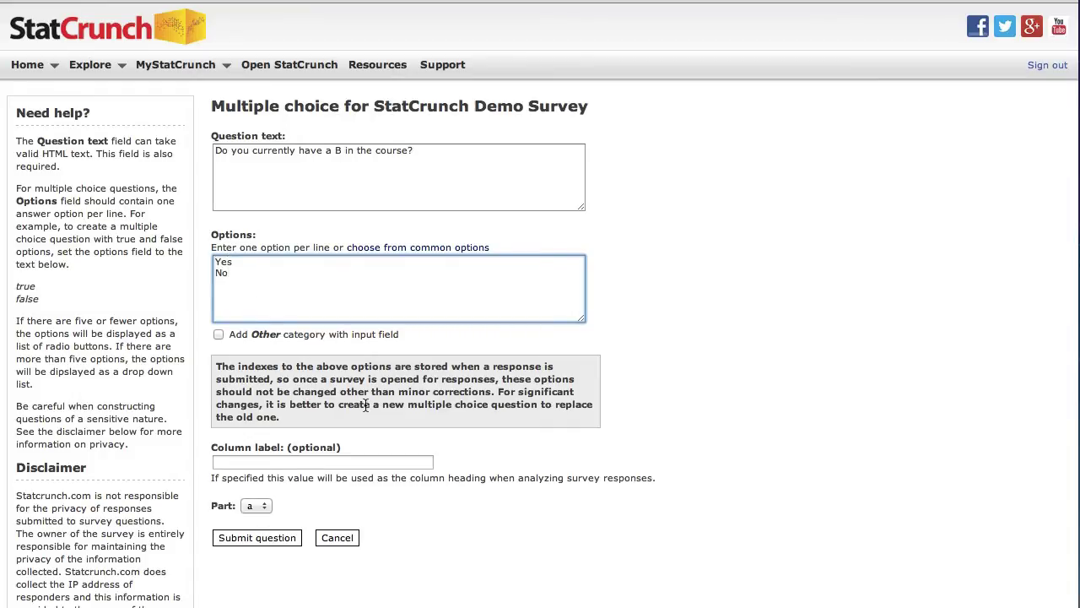
Step: Save part a and add a fill-in-the-blank part to question 4
{"action": "left_click", "coordinate": [269, 541]}
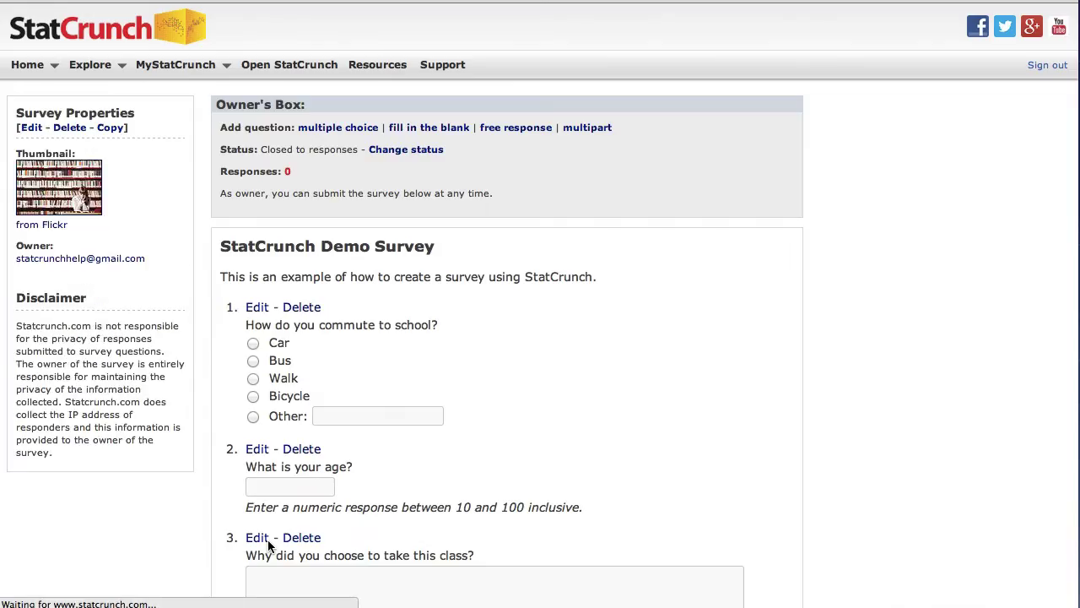
{"action": "scroll", "coordinate": [504, 492], "scroll_direction": "down", "scroll_amount": 10}
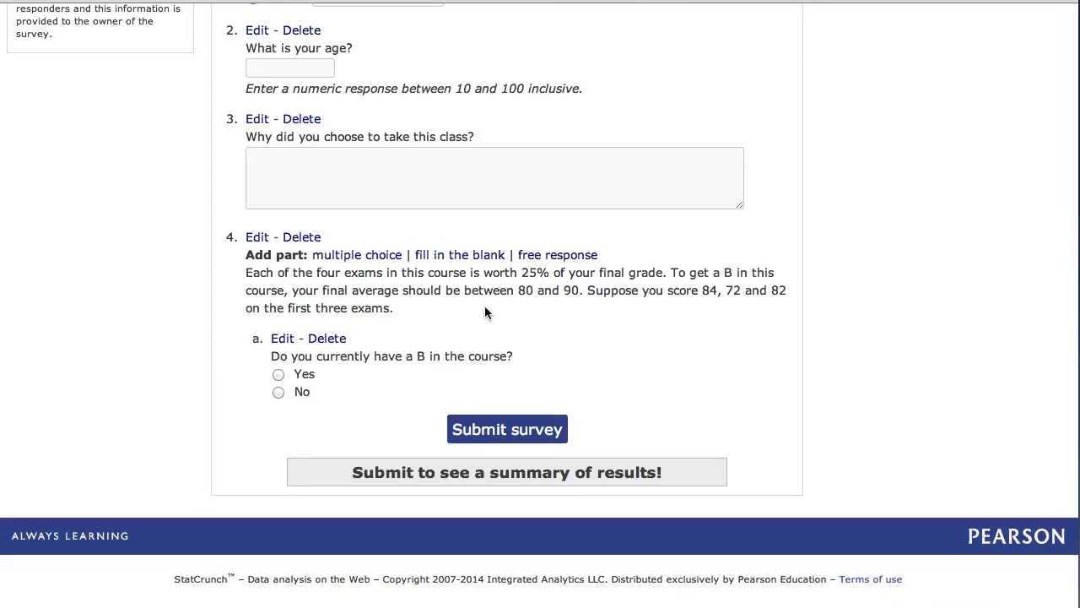
{"action": "left_click", "coordinate": [478, 257]}
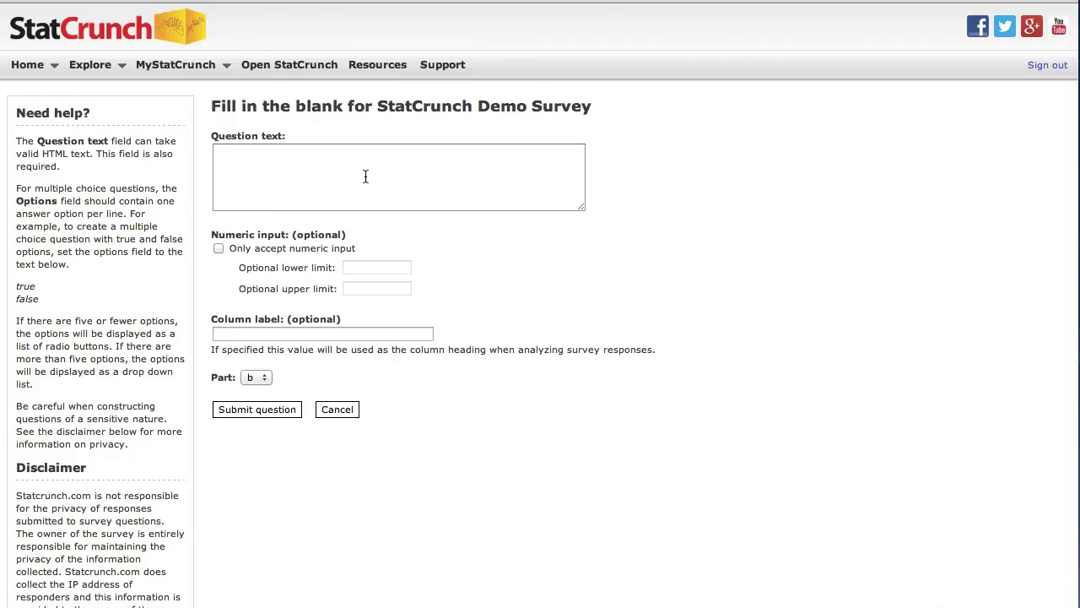
Step: Word part b 'What grade do you need on the final exam to get a B in this course?', numeric input only
{"action": "left_click", "coordinate": [366, 176]}
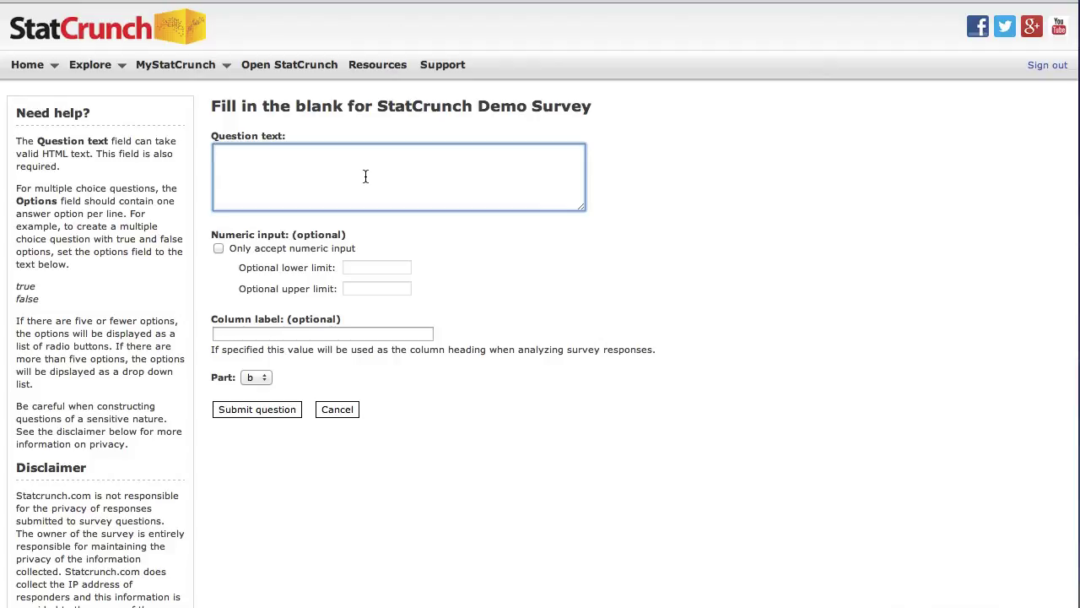
{"action": "type", "text": "What grade do you need on the final ex"}
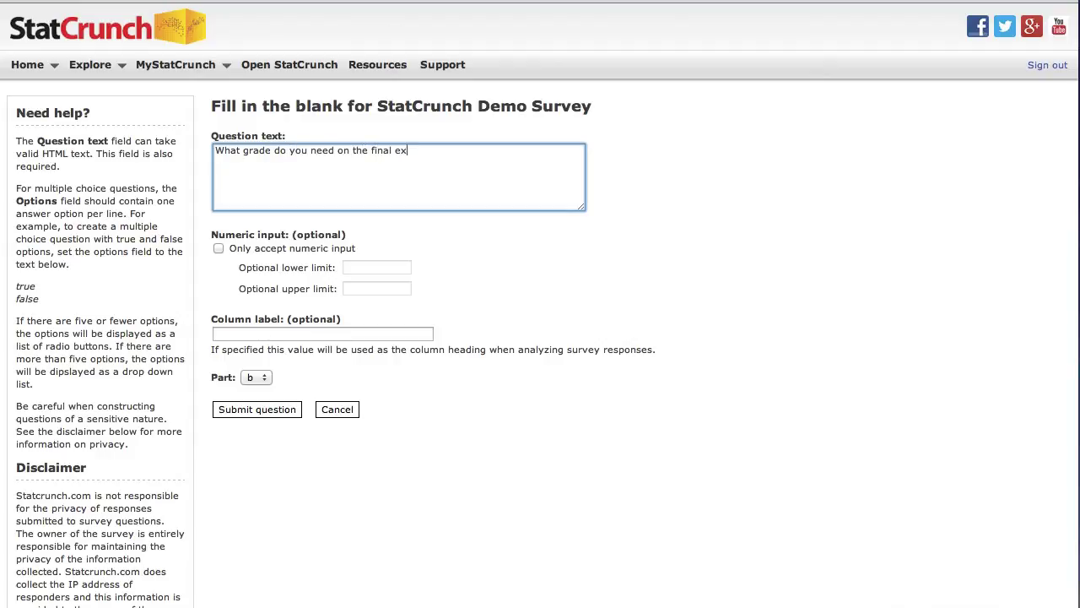
{"action": "type", "text": "am to get a B in this course?"}
{"action": "left_click", "coordinate": [217, 248]}
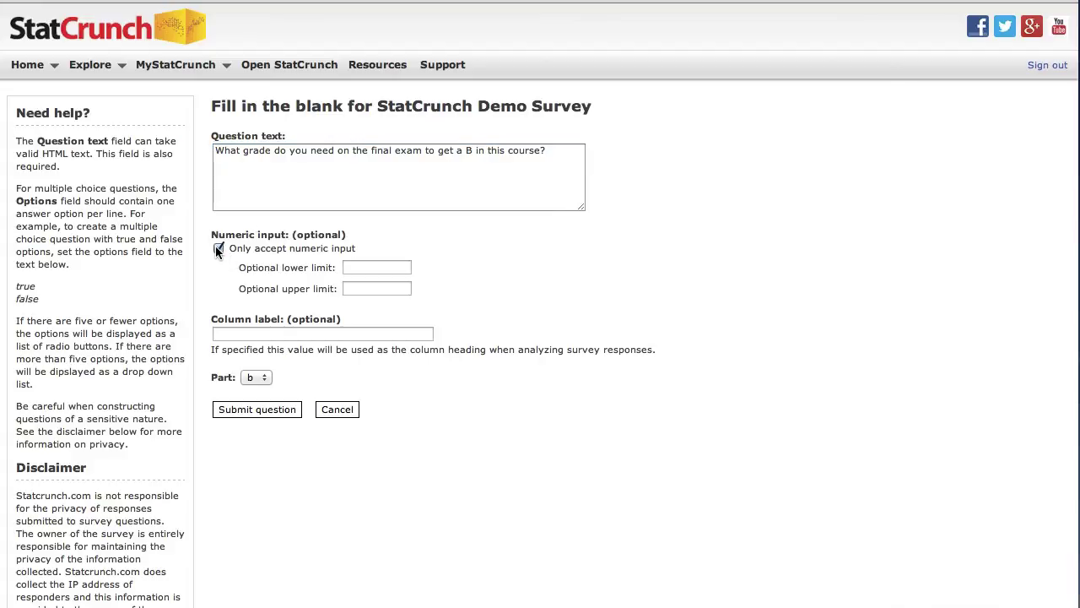
Step: Submit part b and scroll down to review question 4's parts a and b
{"action": "left_click", "coordinate": [281, 412]}
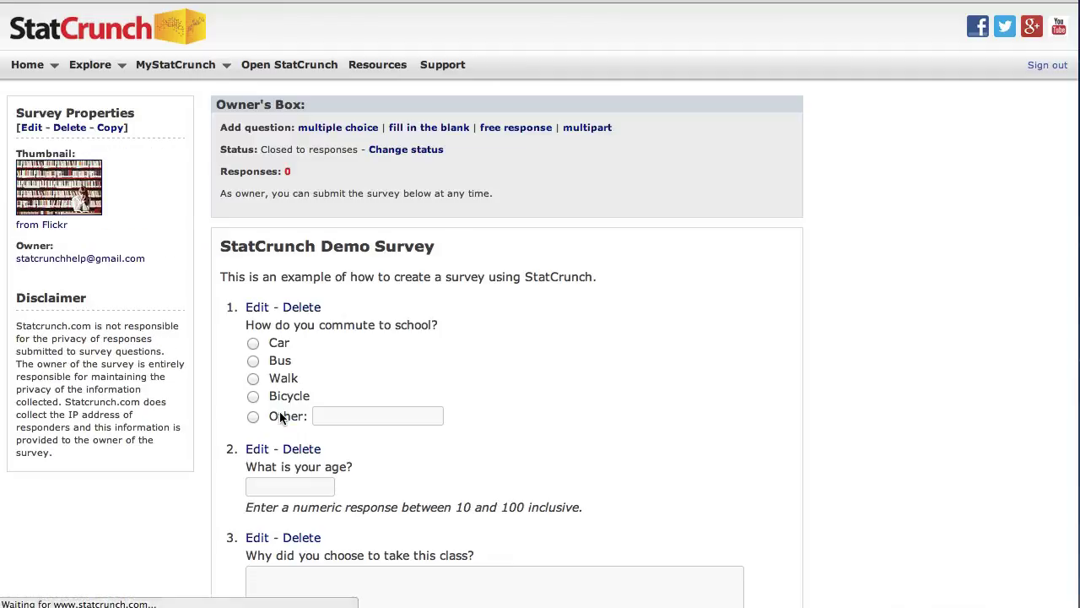
{"action": "scroll", "coordinate": [223, 469], "scroll_direction": "down", "scroll_amount": 5}
{"action": "scroll", "coordinate": [223, 469], "scroll_direction": "down", "scroll_amount": 5}
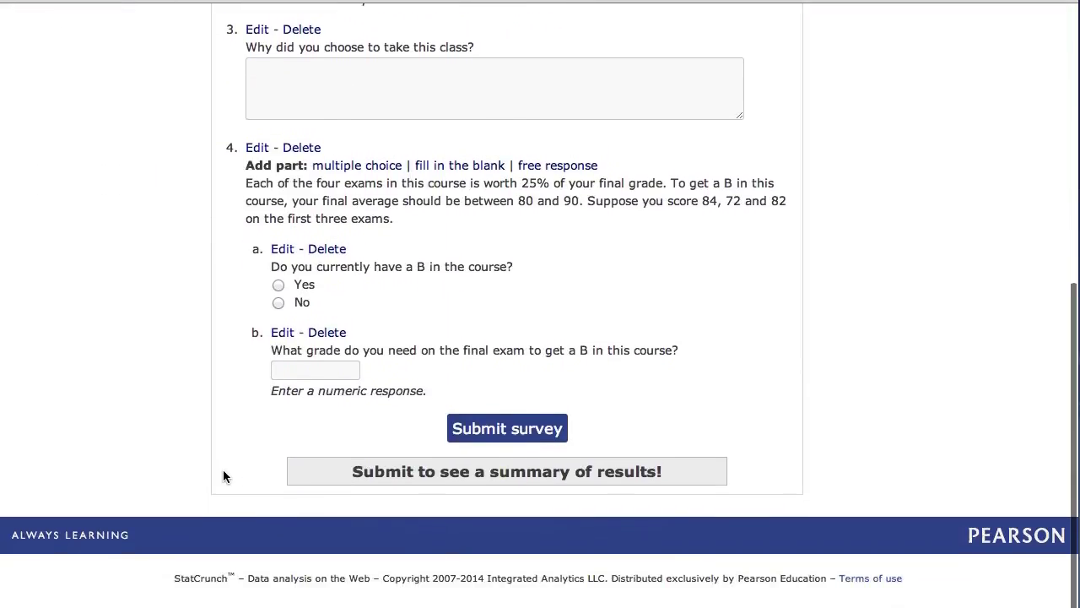